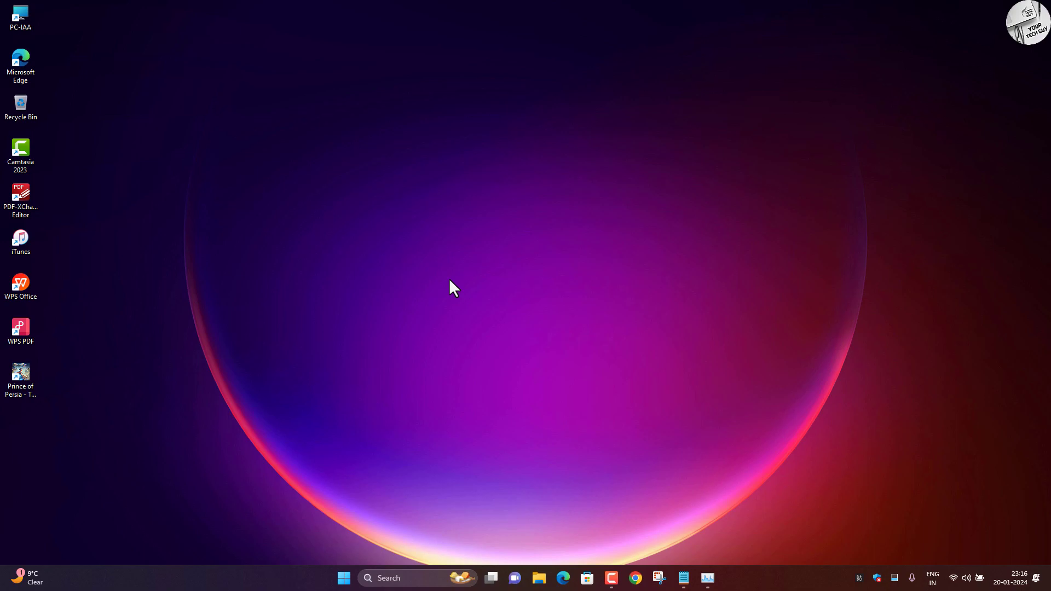
Launch the Services console by running SERVICES.MSC
key(super+r)
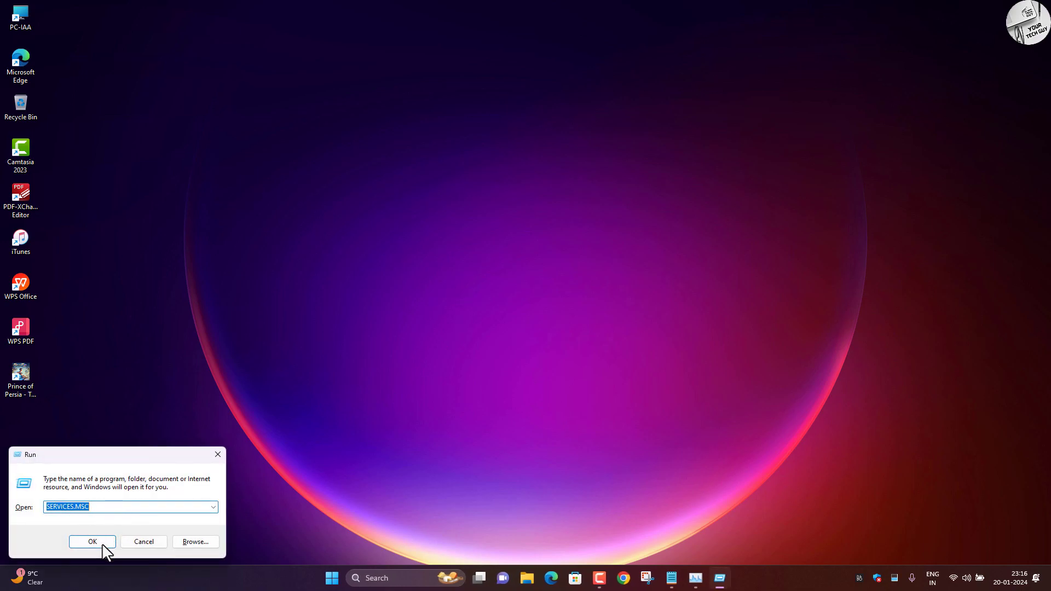
click(99, 543)
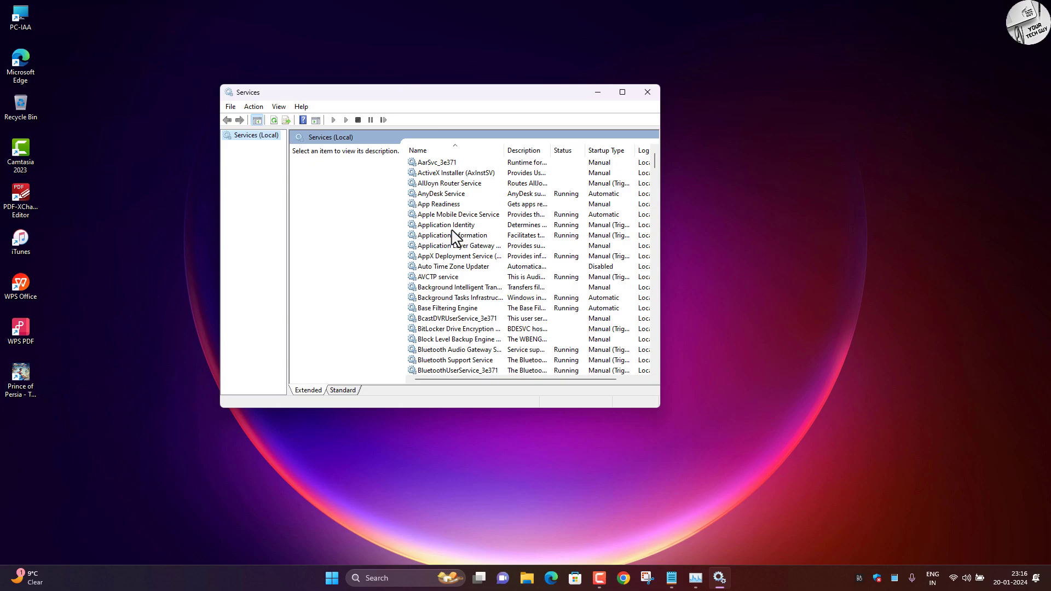
scroll(440, 241, down, 4)
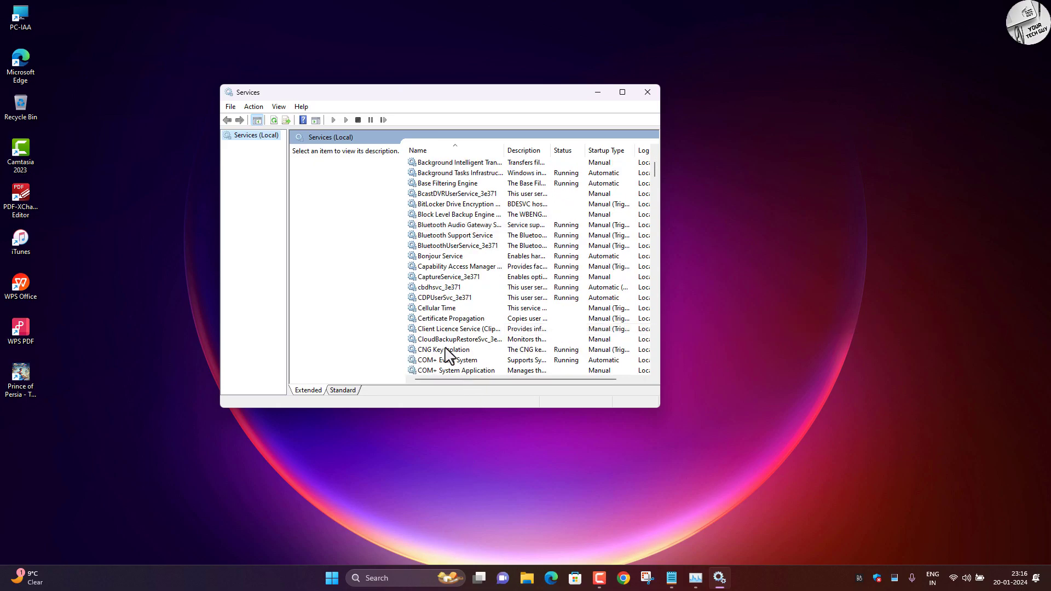
Open the Services console a second time through a Windows search, and close that duplicate window
click(409, 579)
text(SERVICS)
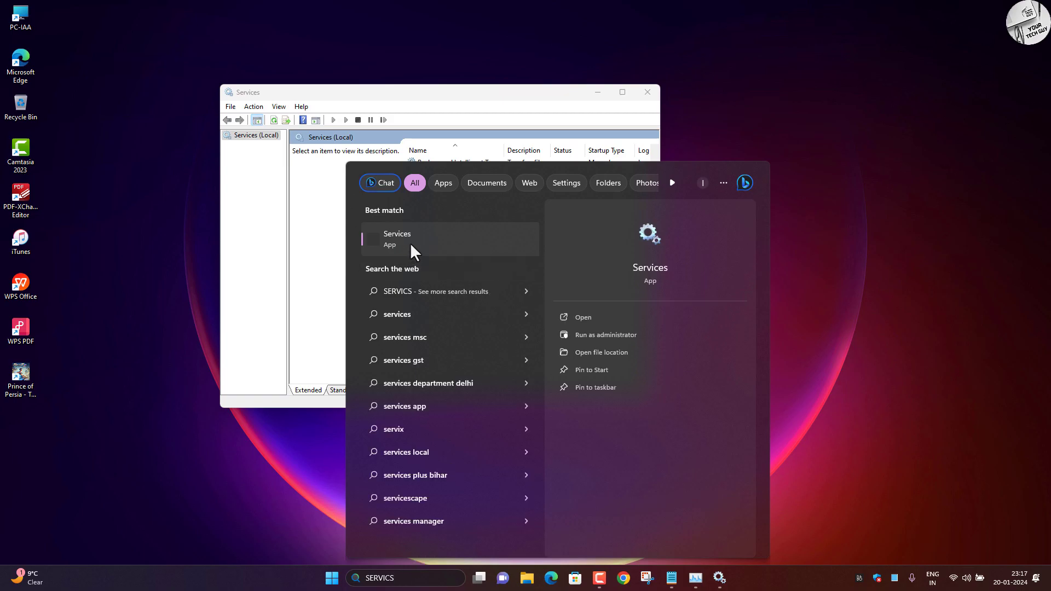
click(581, 317)
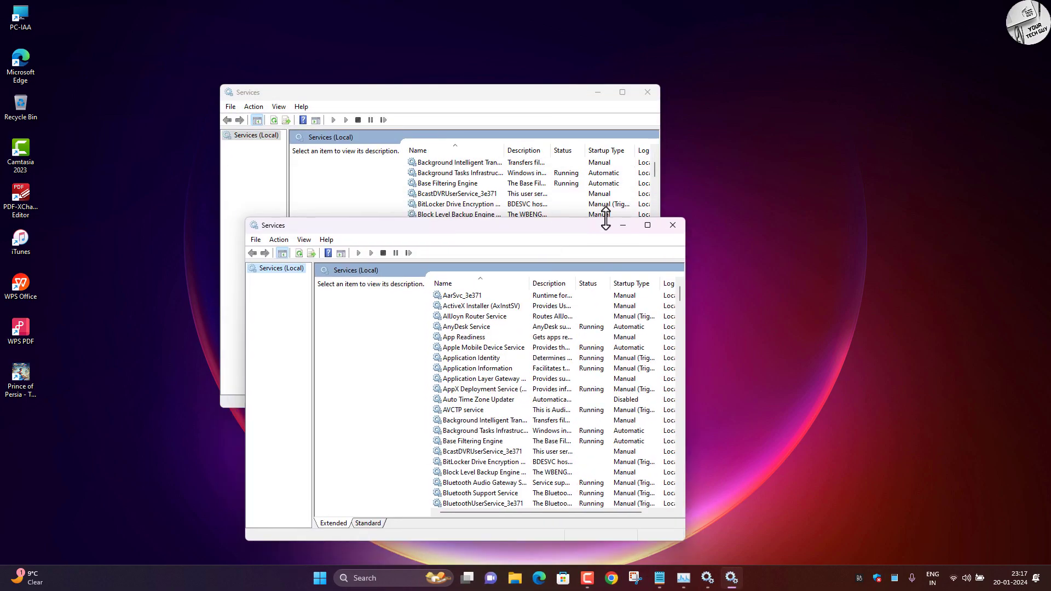
click(673, 226)
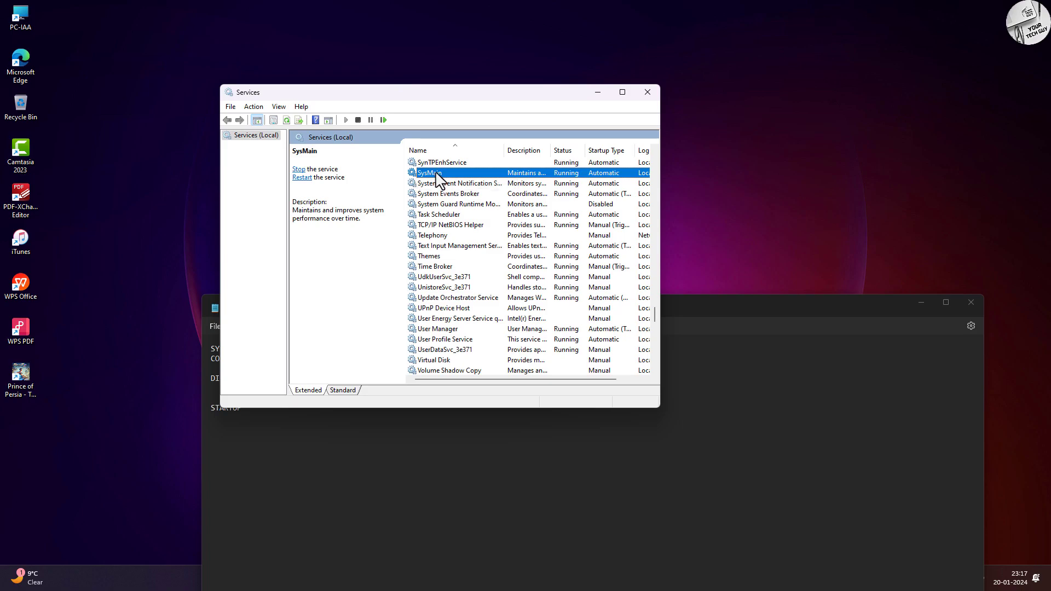
Set the startup type of the SysMain service to Disabled and apply the change
double_click(438, 181)
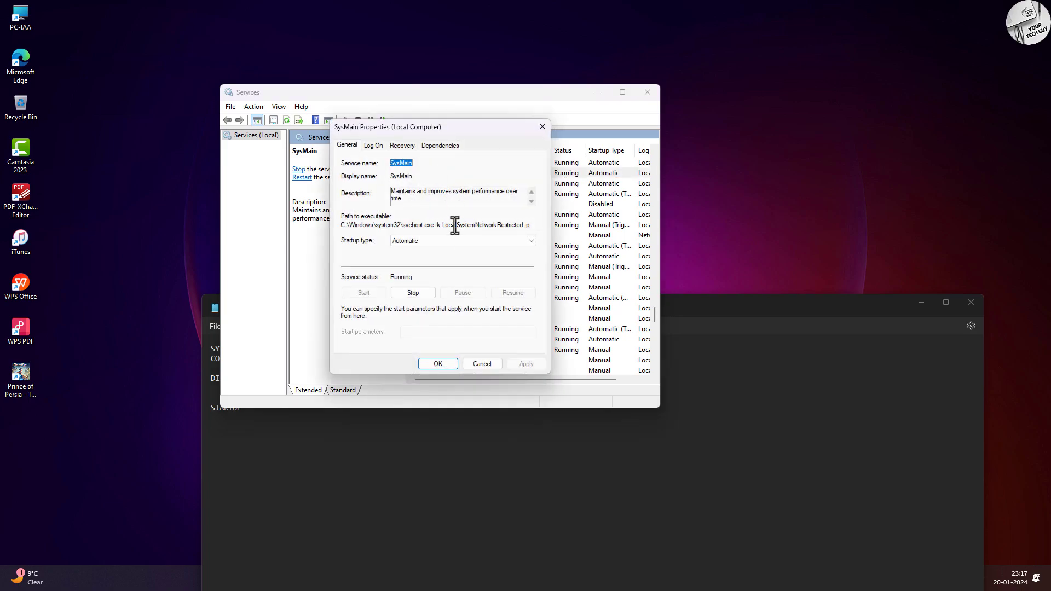
click(426, 241)
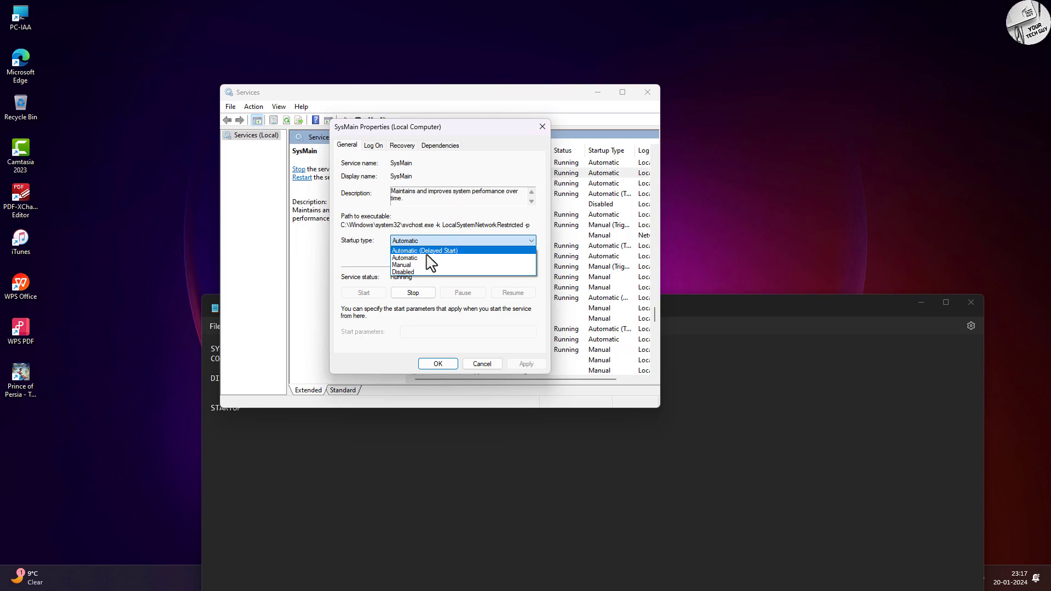
click(421, 272)
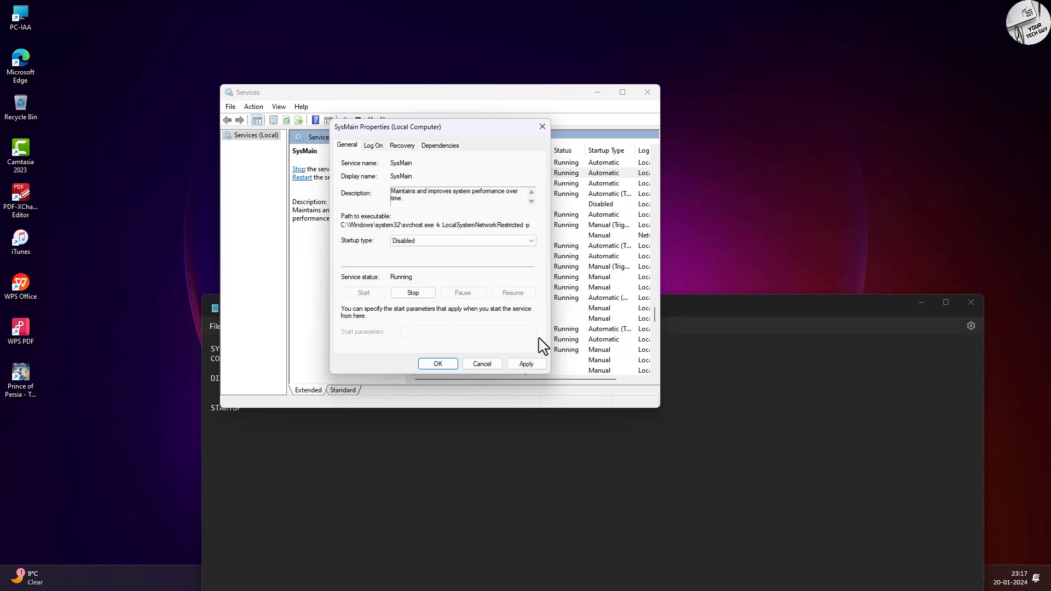
click(524, 364)
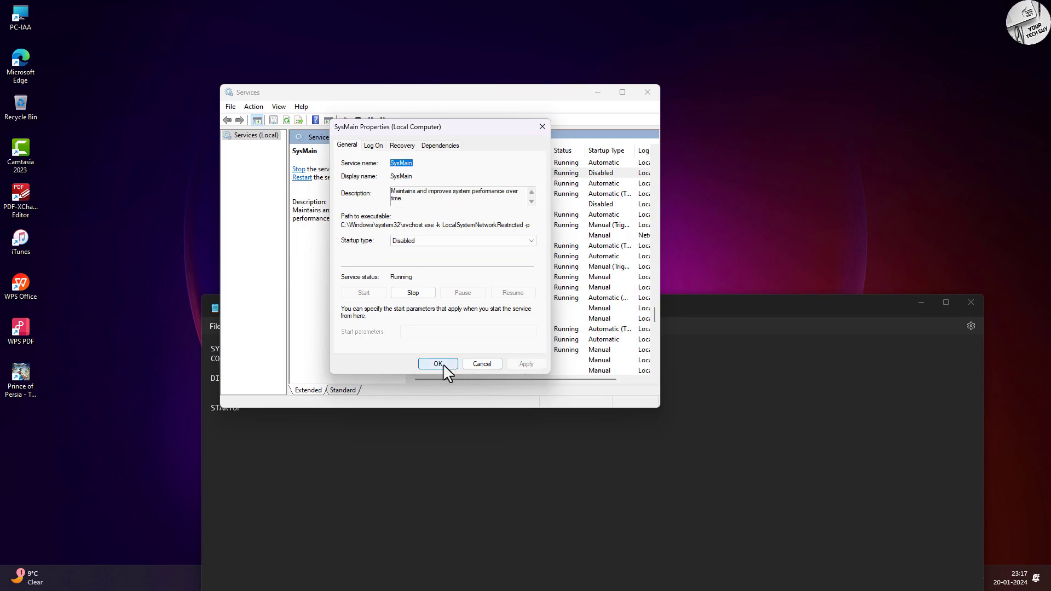
click(452, 364)
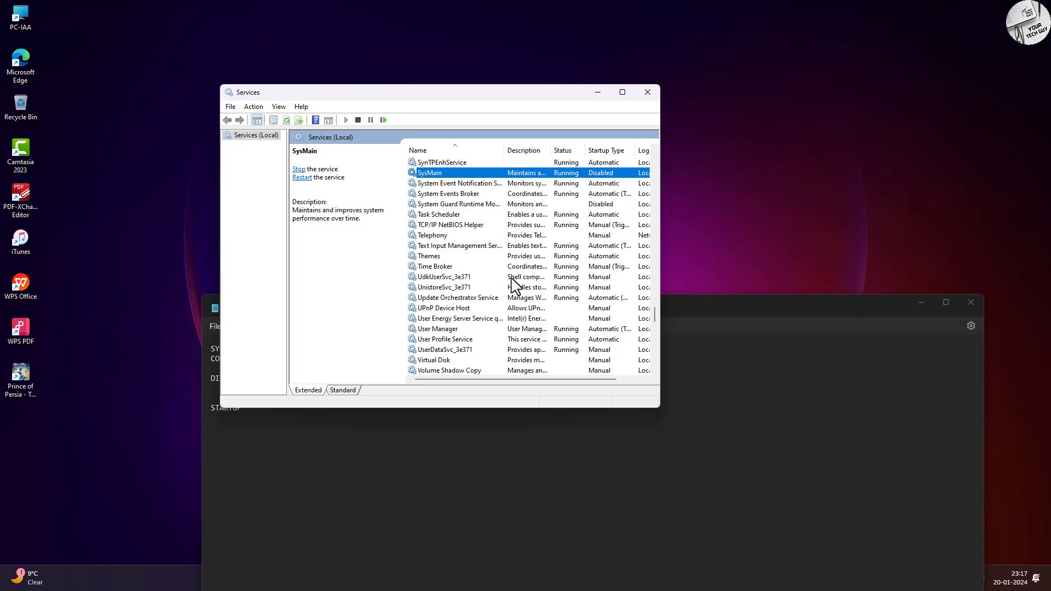
Check the notes for the next service, and set the Connected Devices Platform Service's startup type to Disabled
click(450, 432)
drag(420, 310, 432, 340)
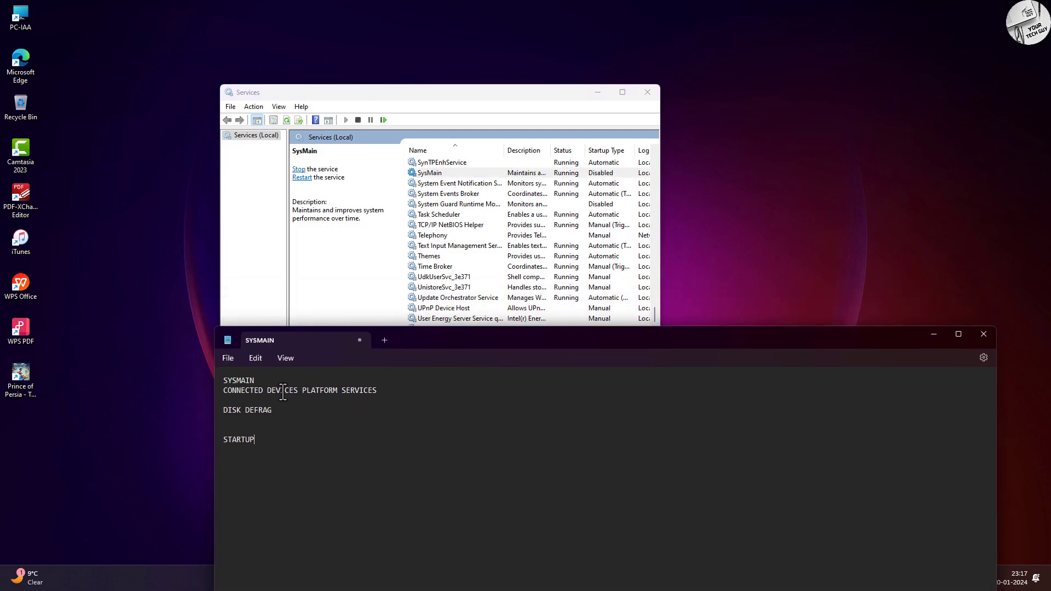
click(481, 263)
click(484, 268)
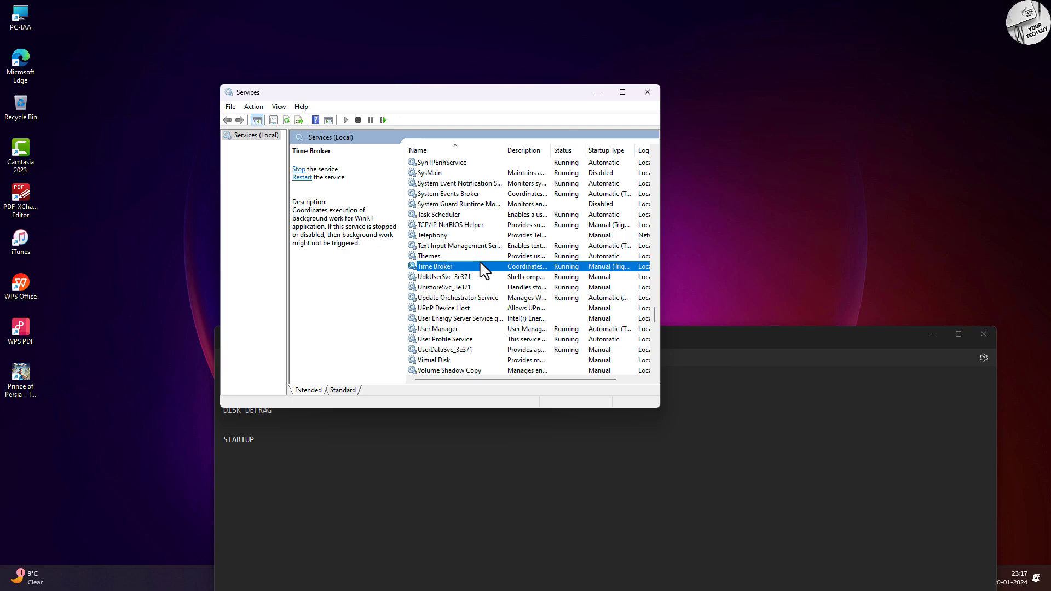
text(con)
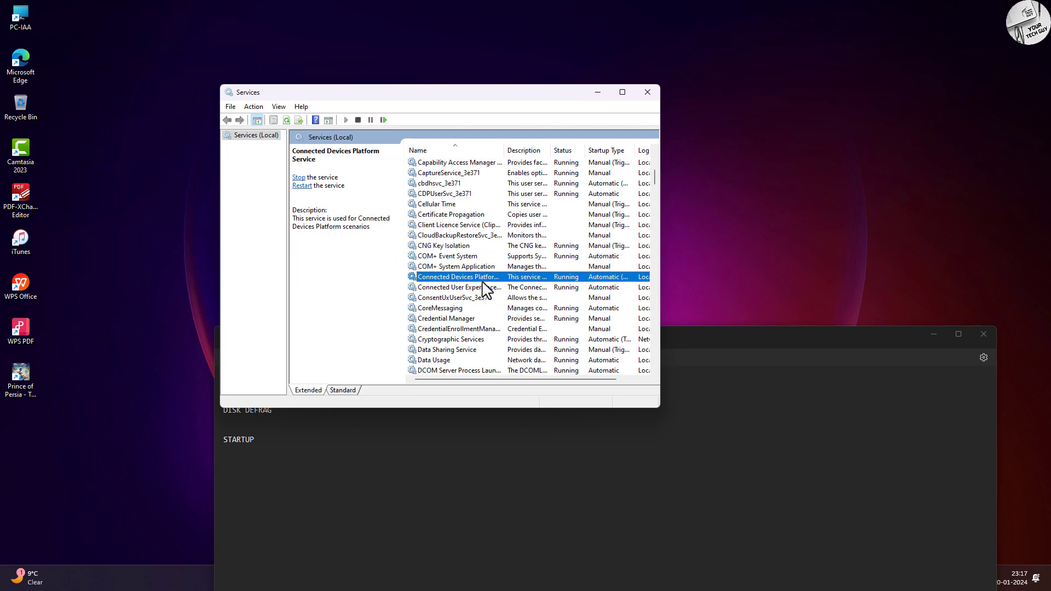
drag(719, 338, 720, 361)
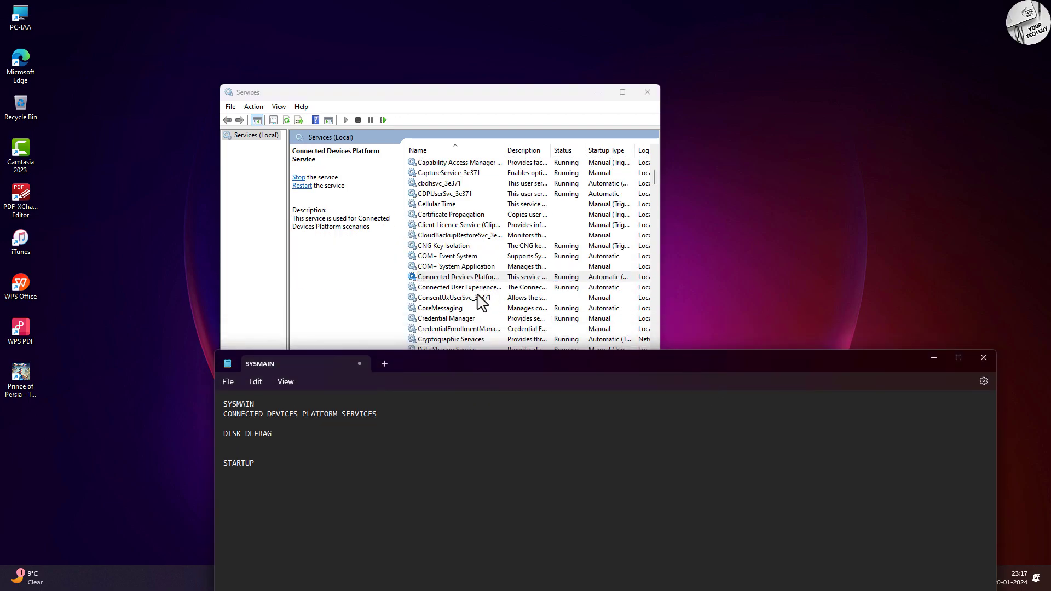
double_click(467, 277)
click(438, 241)
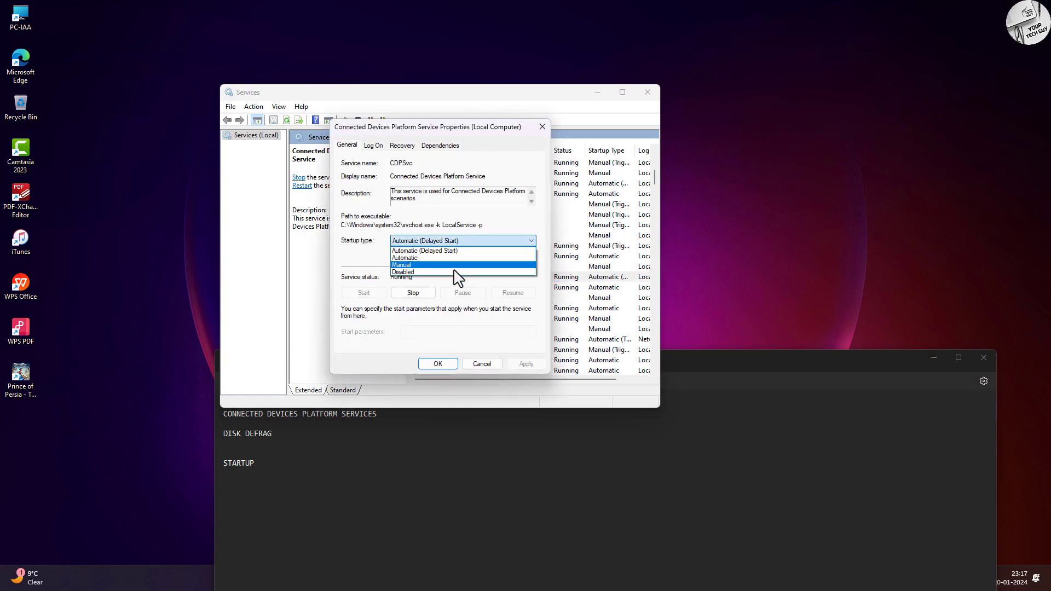
click(463, 279)
click(526, 364)
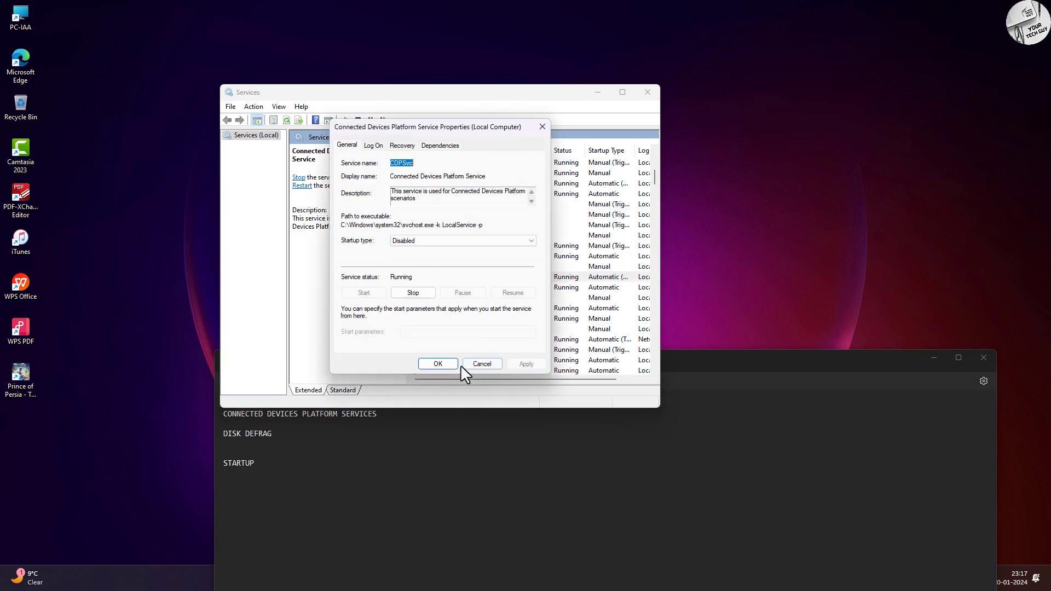
click(438, 365)
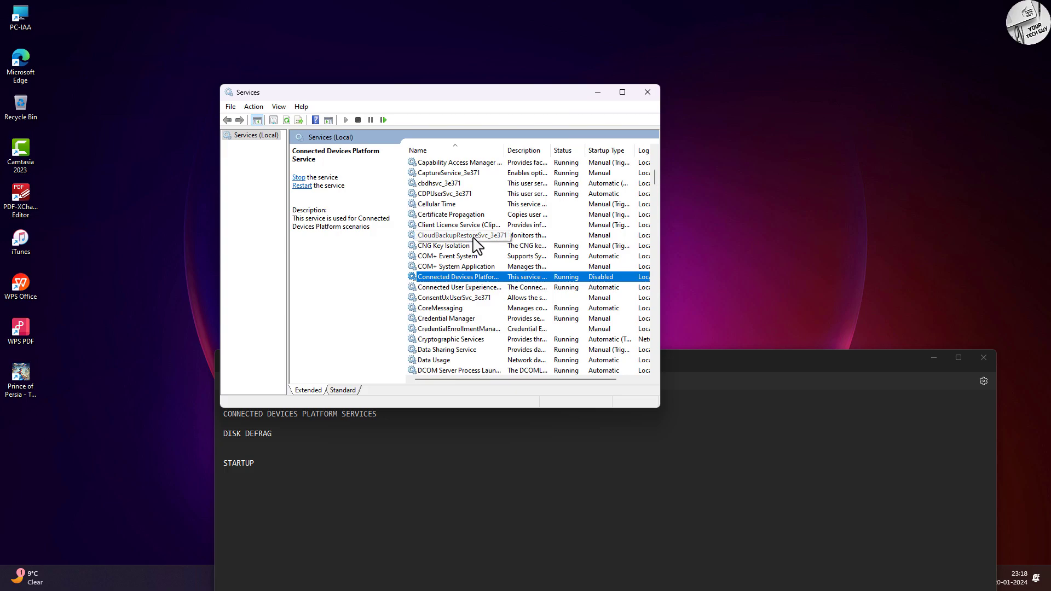
Close the Services console and minimise the notes window to clear the desktop
click(648, 92)
drag(616, 357, 590, 185)
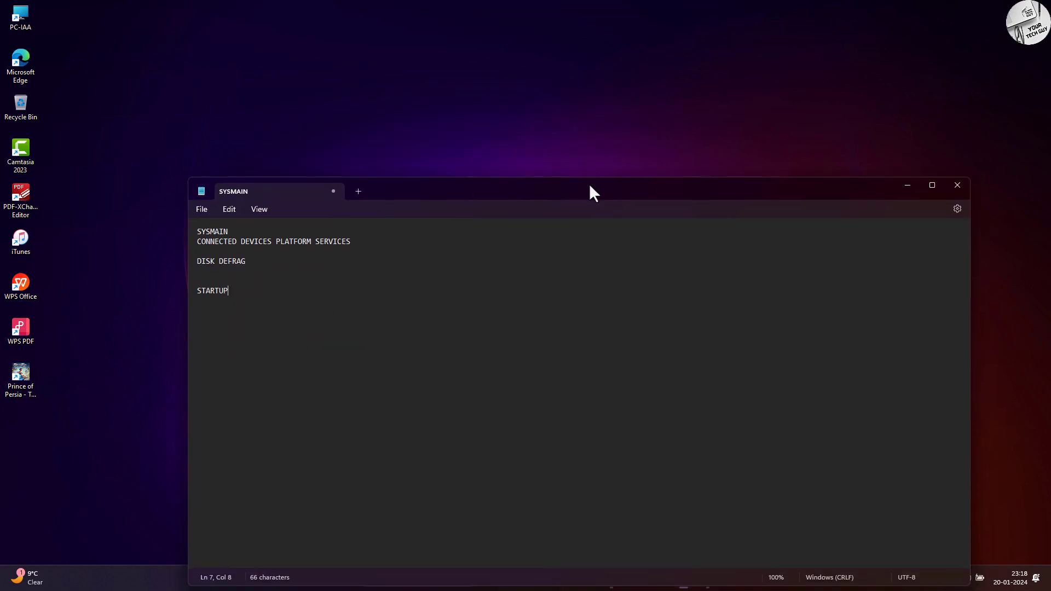
click(908, 185)
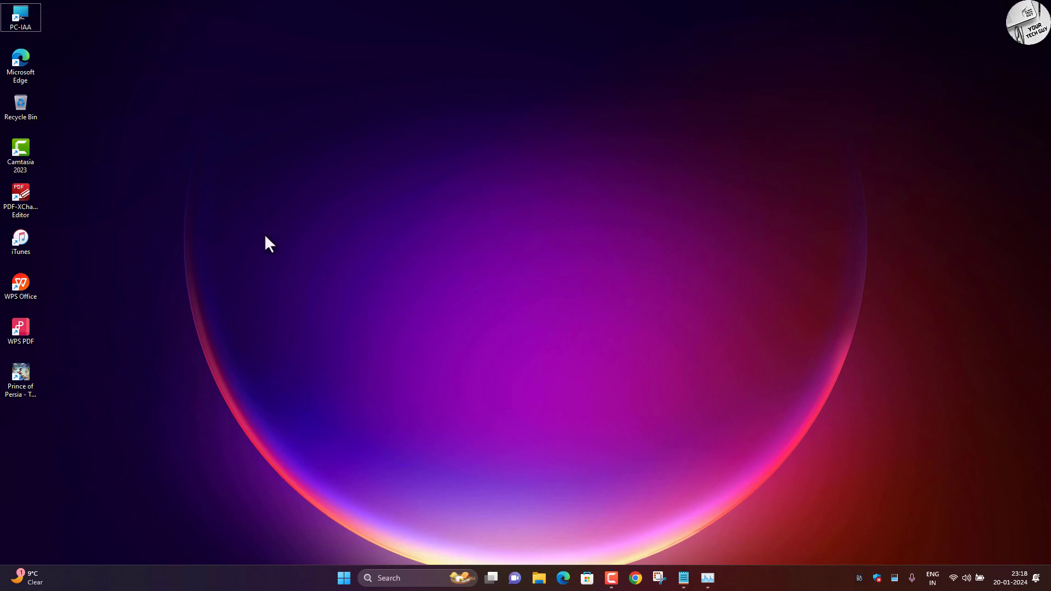
Search for the Defragment and Optimise Drives app, open it and optimise the C: drive
click(408, 579)
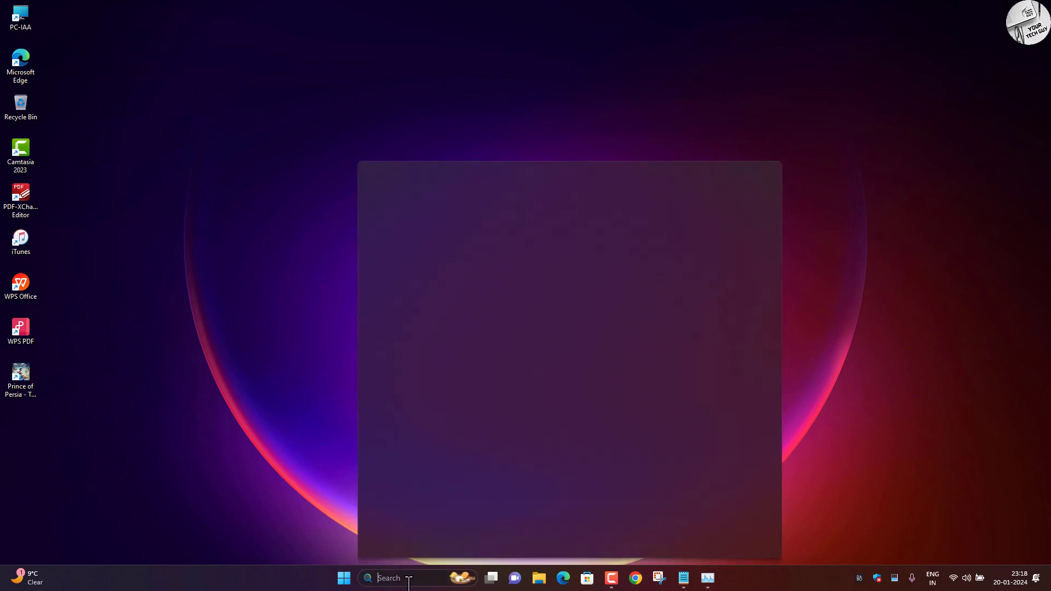
text(DISK)
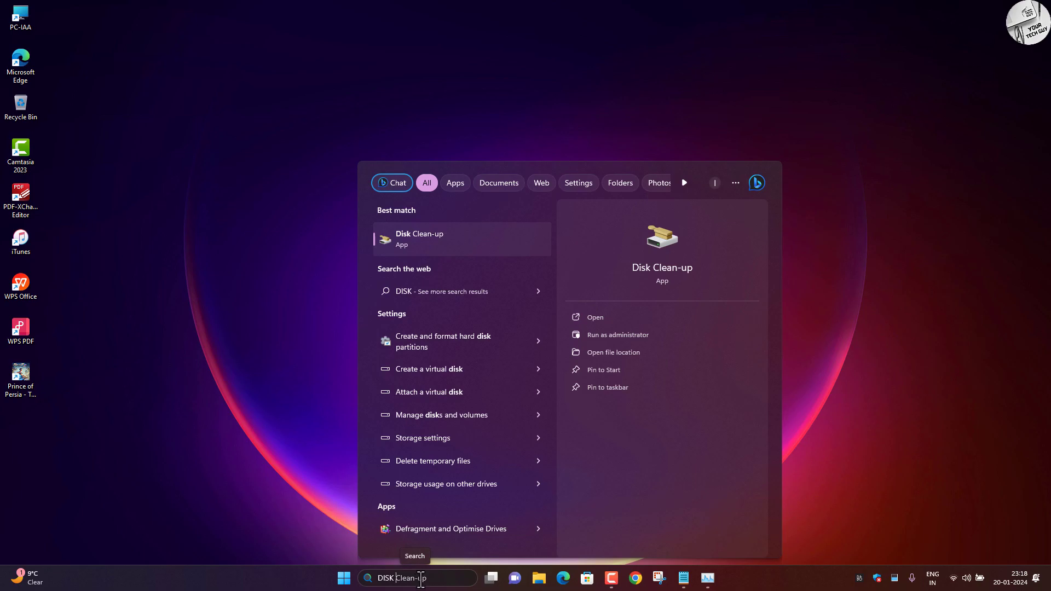
click(470, 530)
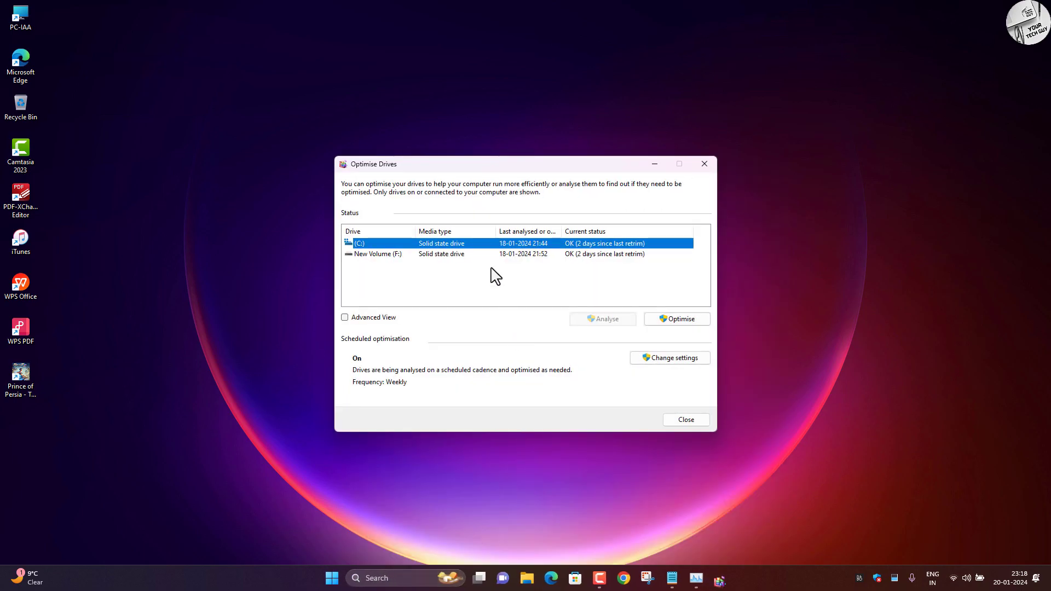
click(364, 255)
click(365, 245)
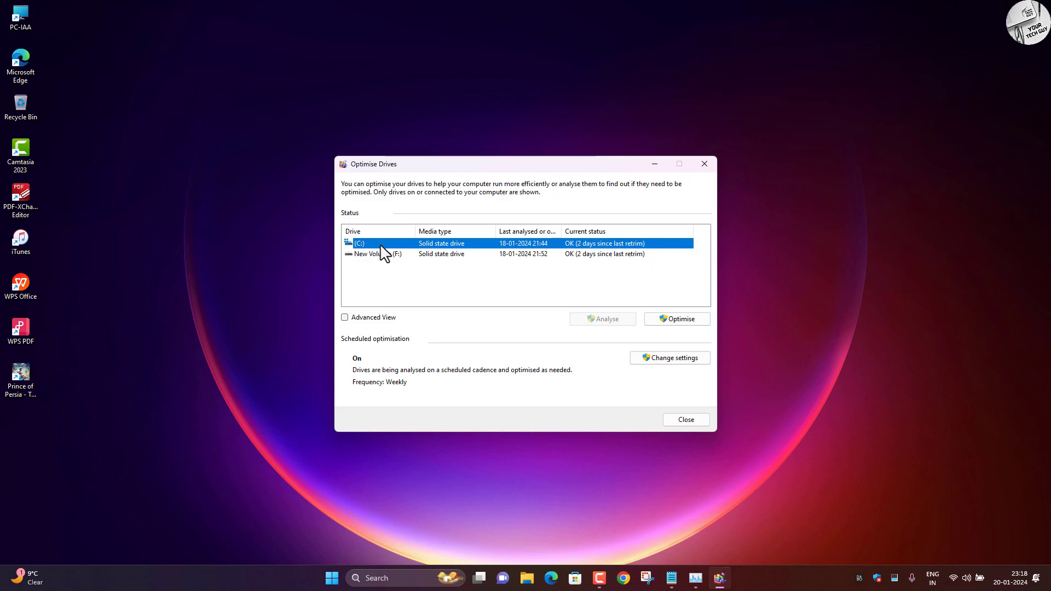
click(682, 320)
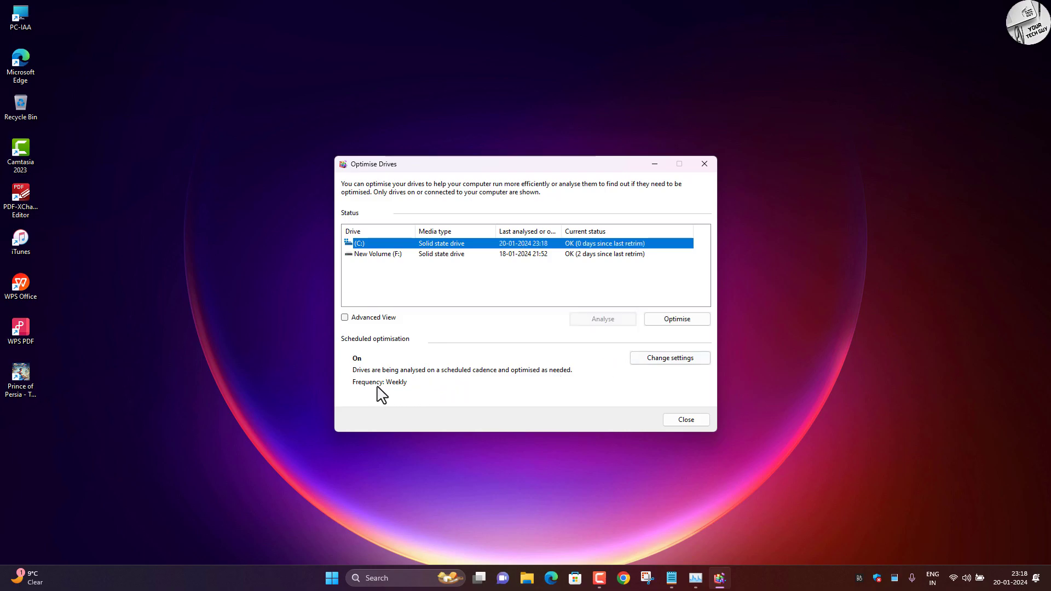
Set the scheduled drive optimisation frequency to Daily and save the schedule
click(649, 359)
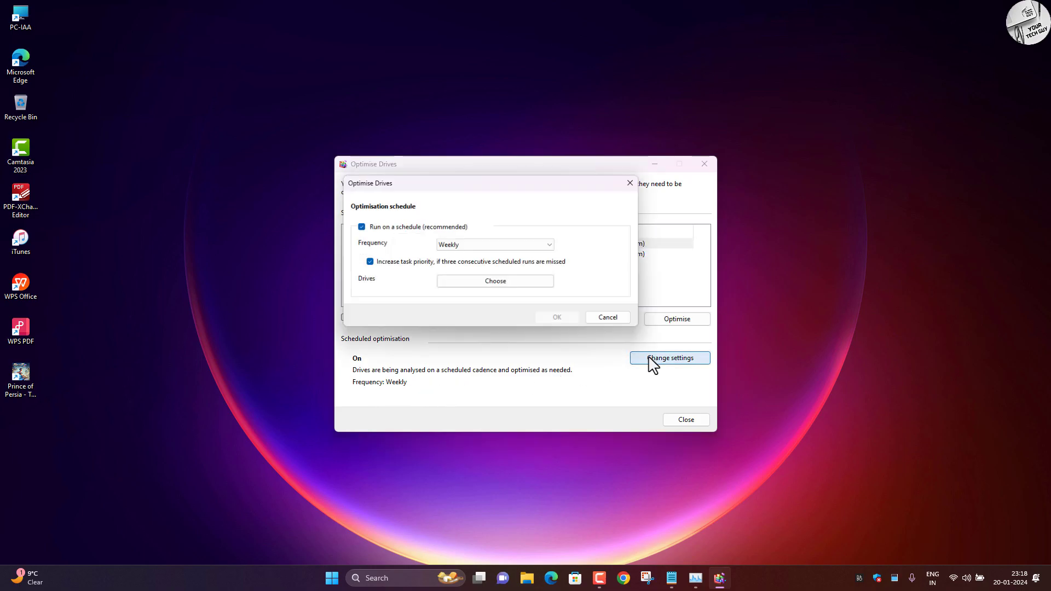
click(524, 249)
click(488, 257)
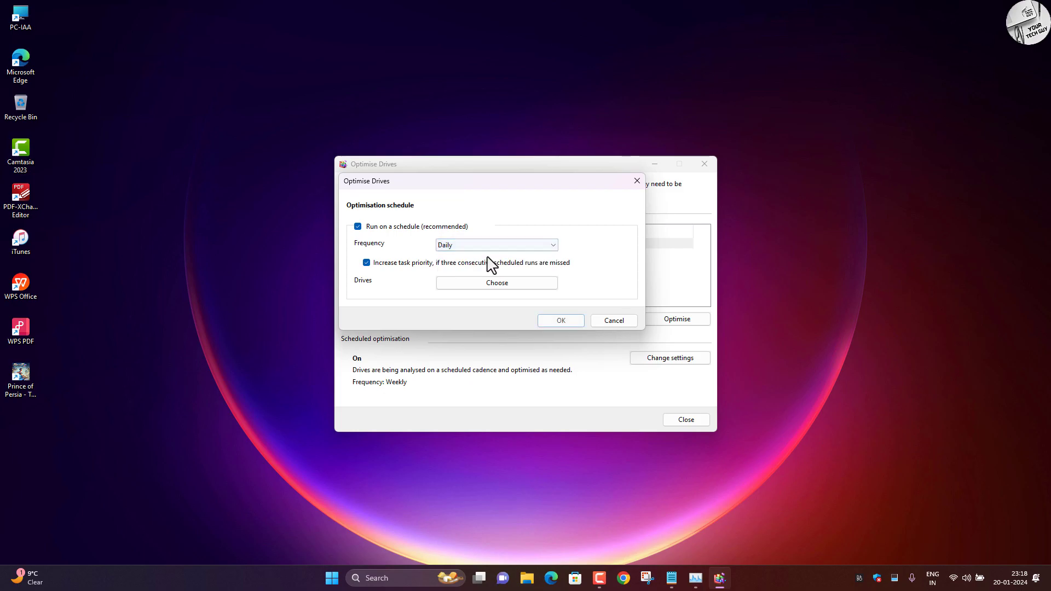
click(561, 322)
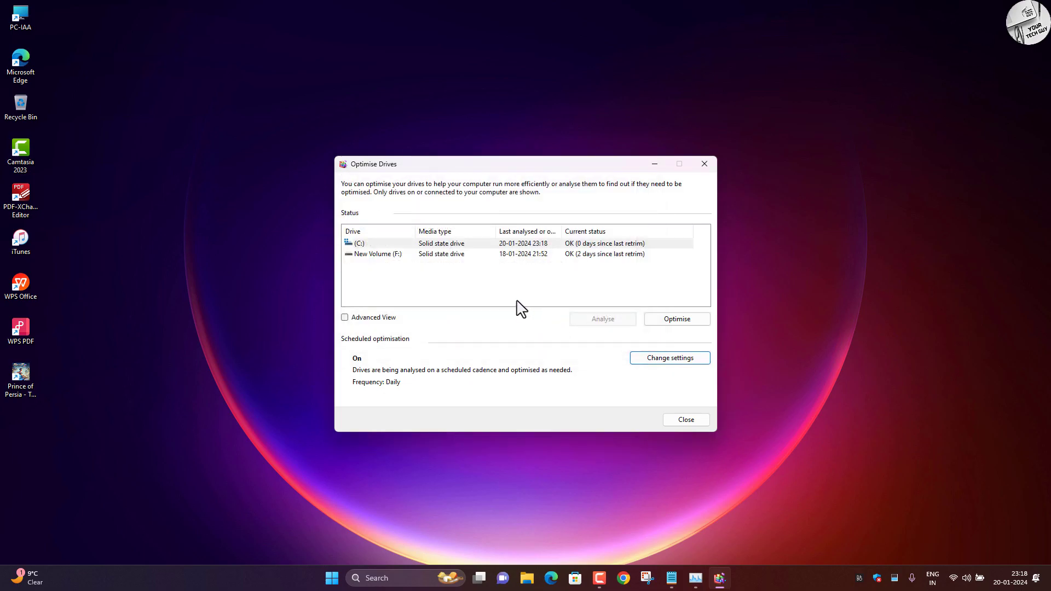
Run the optimisation on the C: drive again and close the Optimise Drives window
click(523, 245)
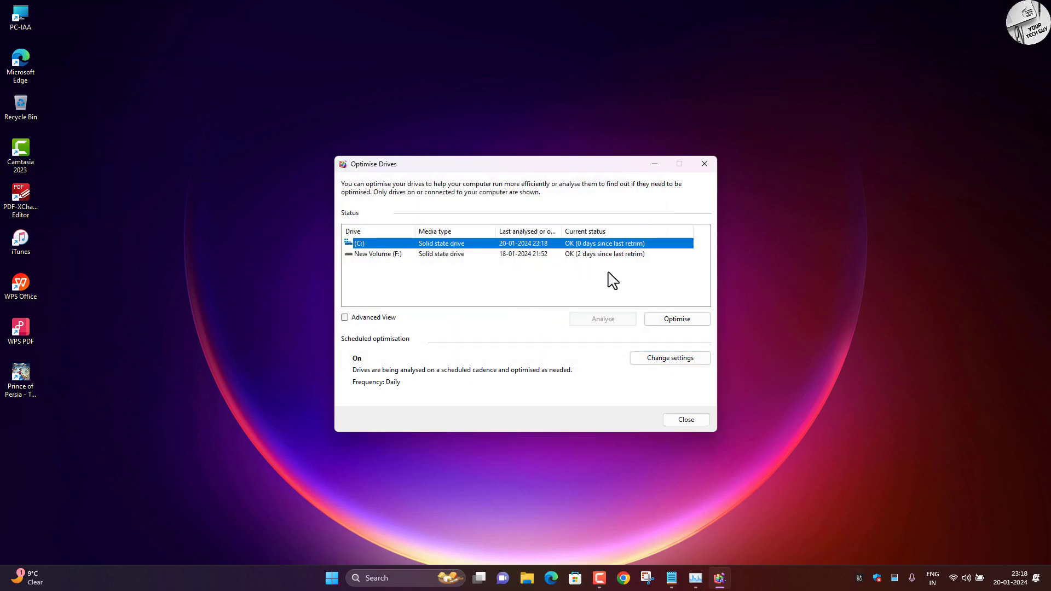
click(677, 324)
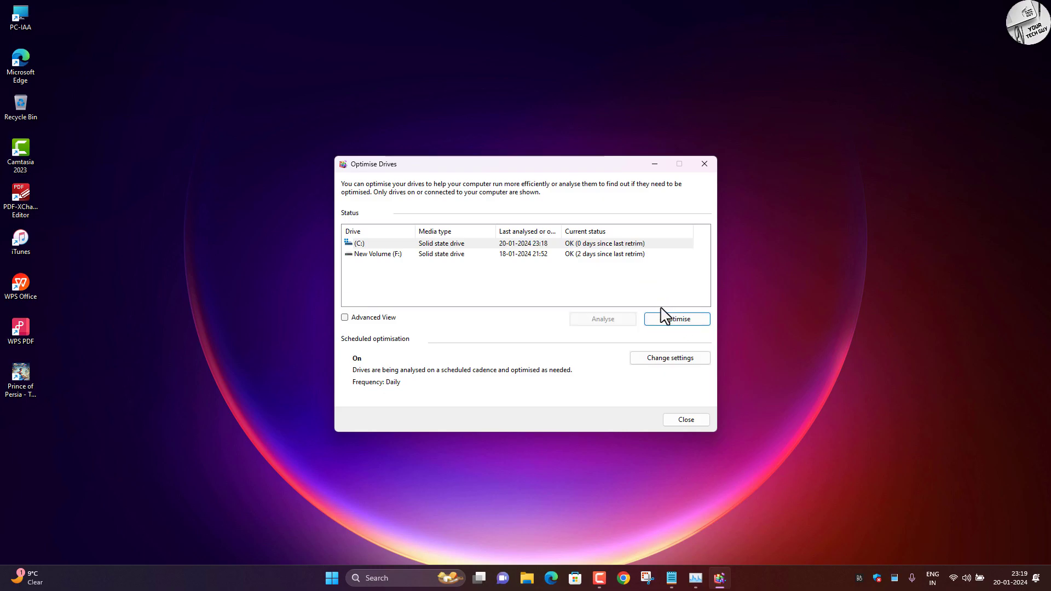
click(685, 421)
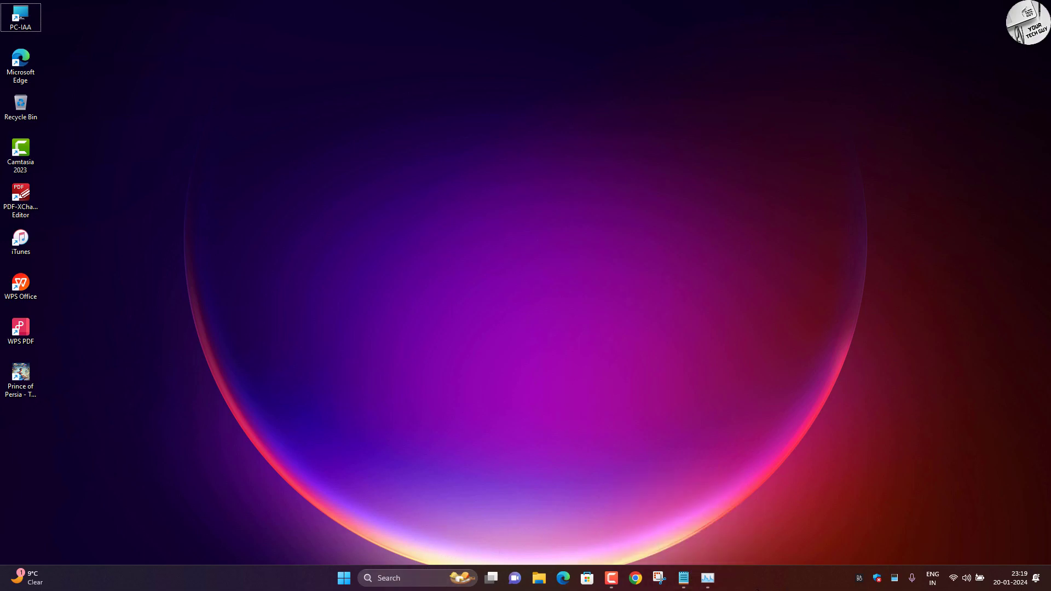
Open Task Manager in a maximised window, and select AnyDesk in its list of startup apps
right_click(739, 589)
click(765, 537)
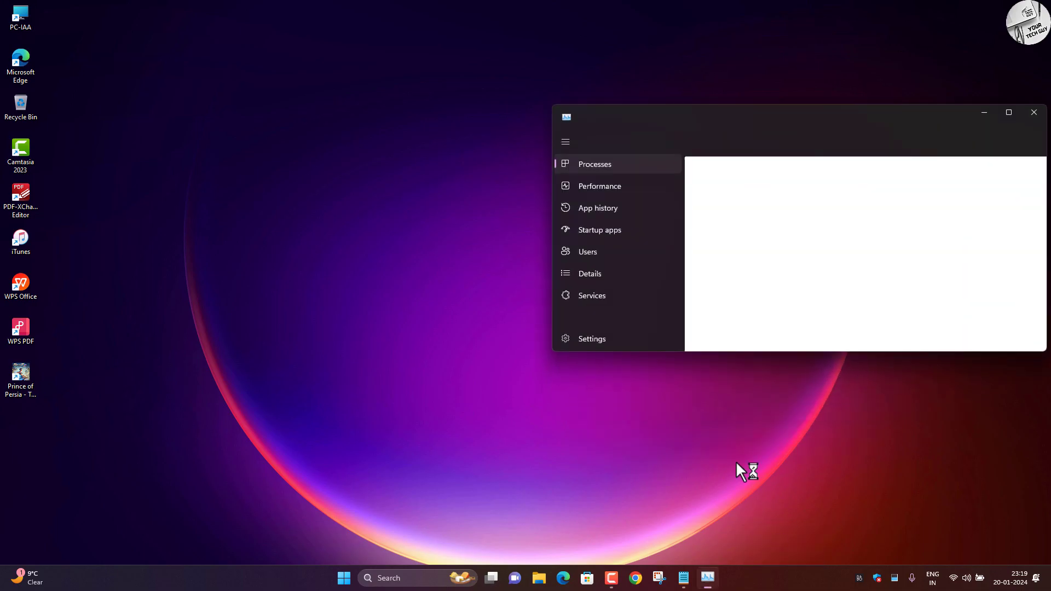
drag(925, 114, 459, 153)
double_click(458, 153)
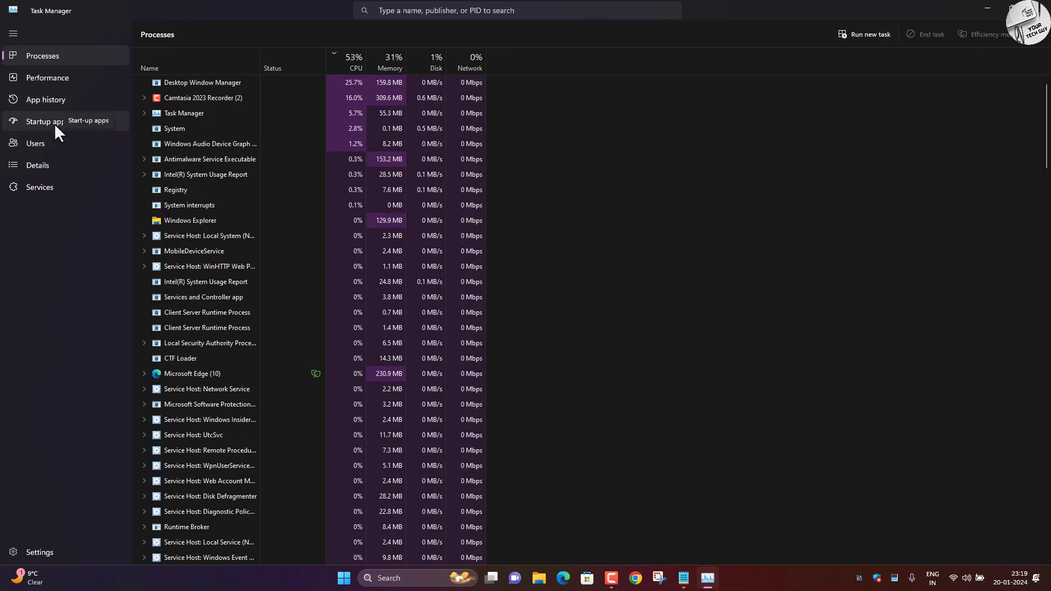
click(58, 120)
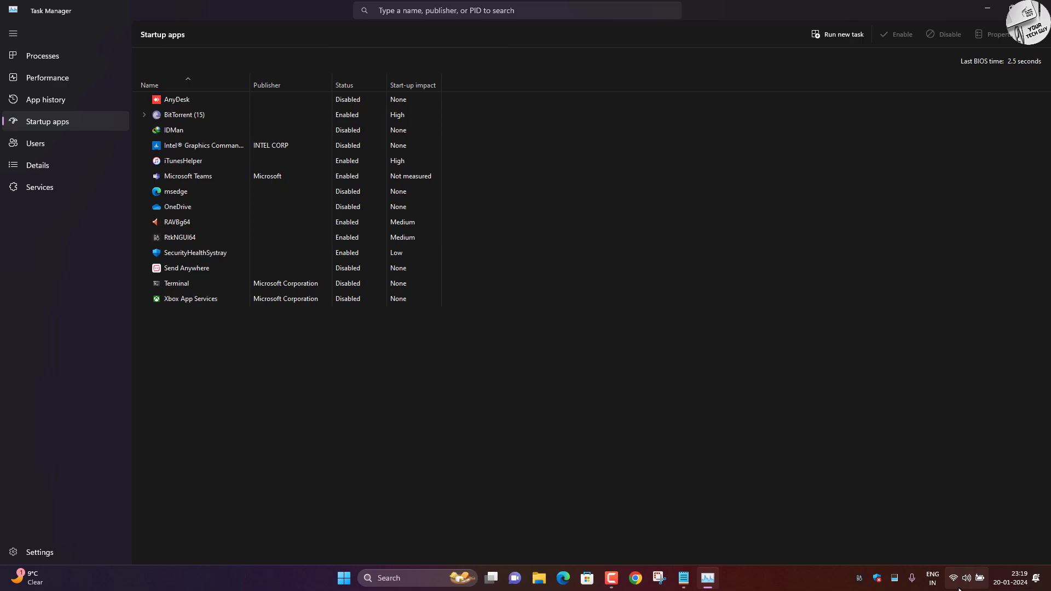
click(185, 99)
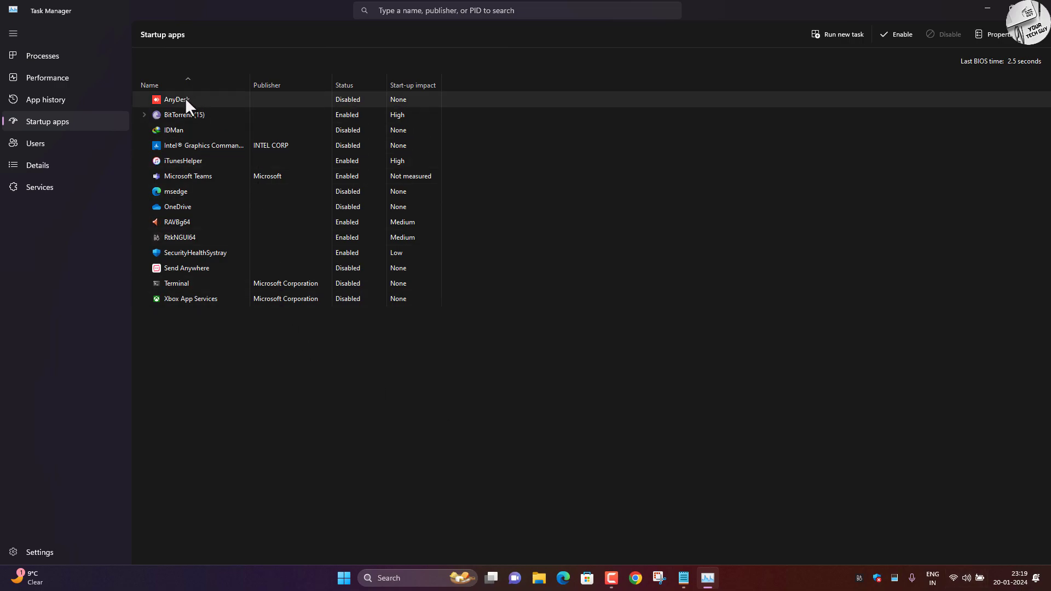
Check the startup options available for AnyDesk, and disable BitTorrent from launching at startup
right_click(182, 98)
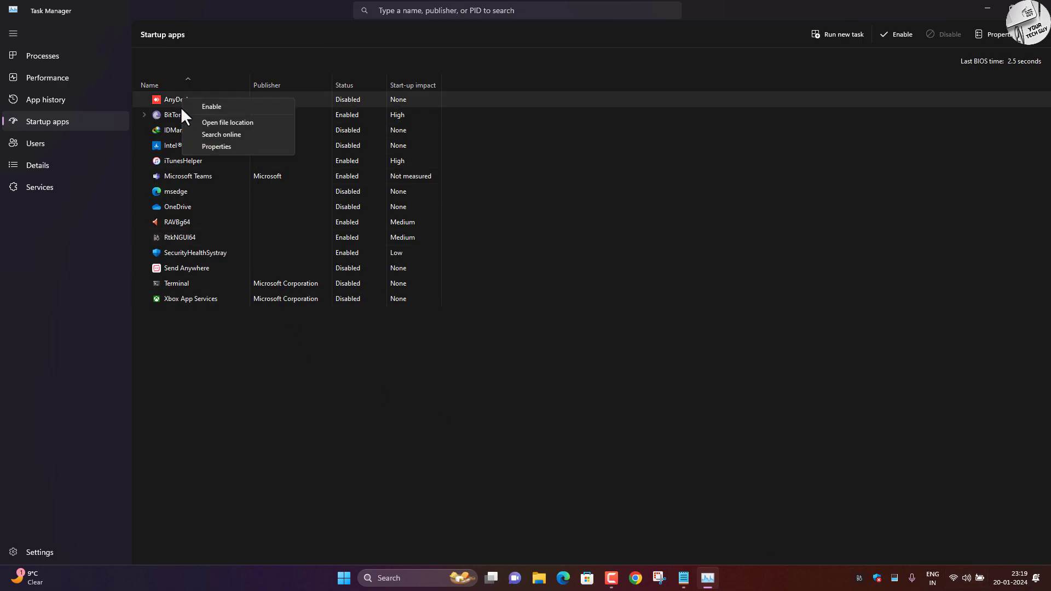
click(344, 101)
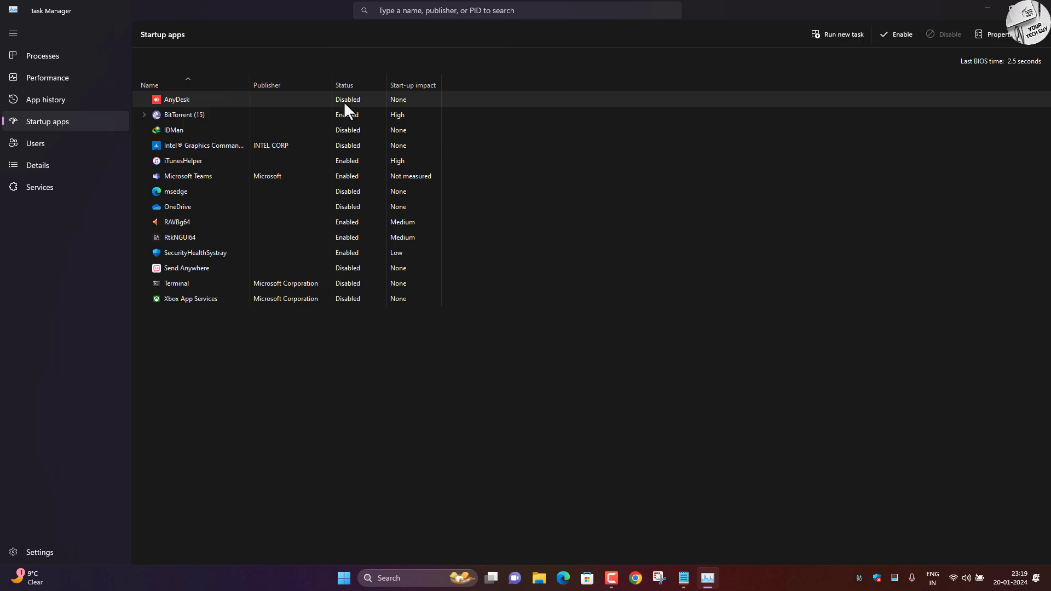
right_click(183, 100)
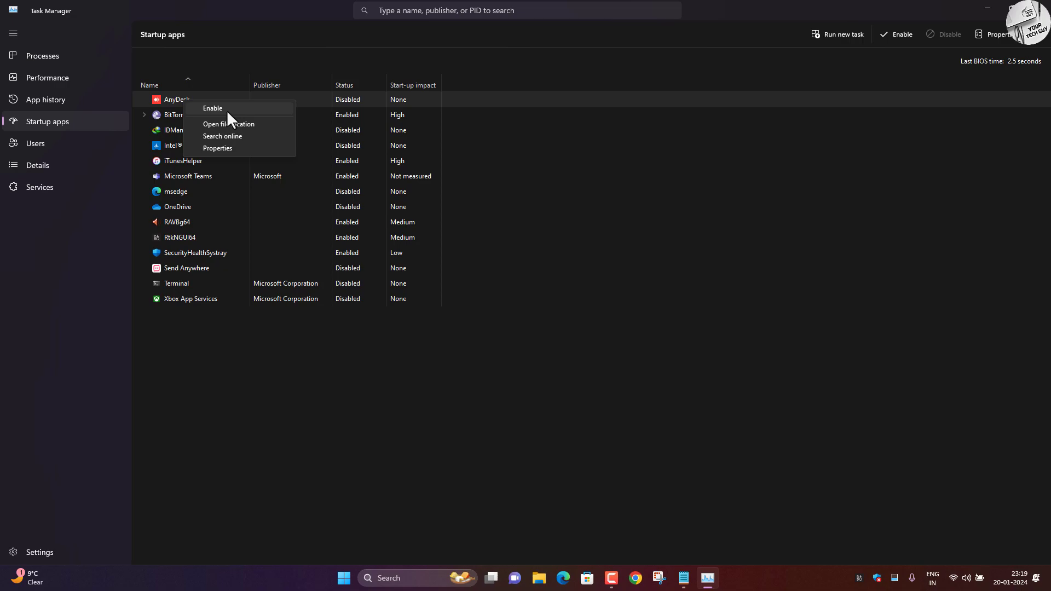
click(173, 114)
right_click(181, 115)
click(202, 132)
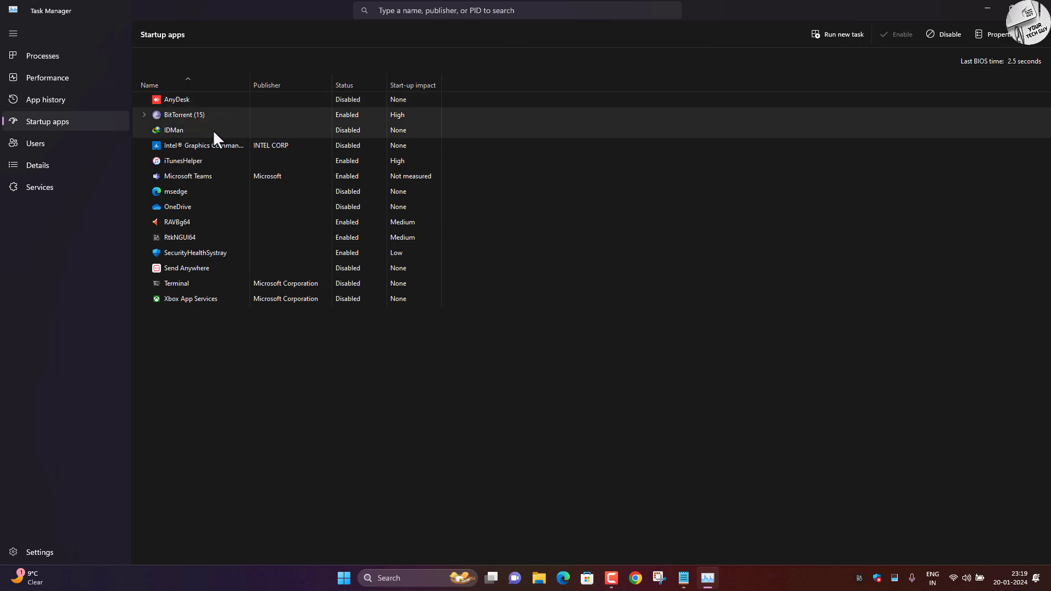
Review the remaining startup apps, including IDMan, iTunesHelper, OneDrive and Send Anywhere
right_click(179, 130)
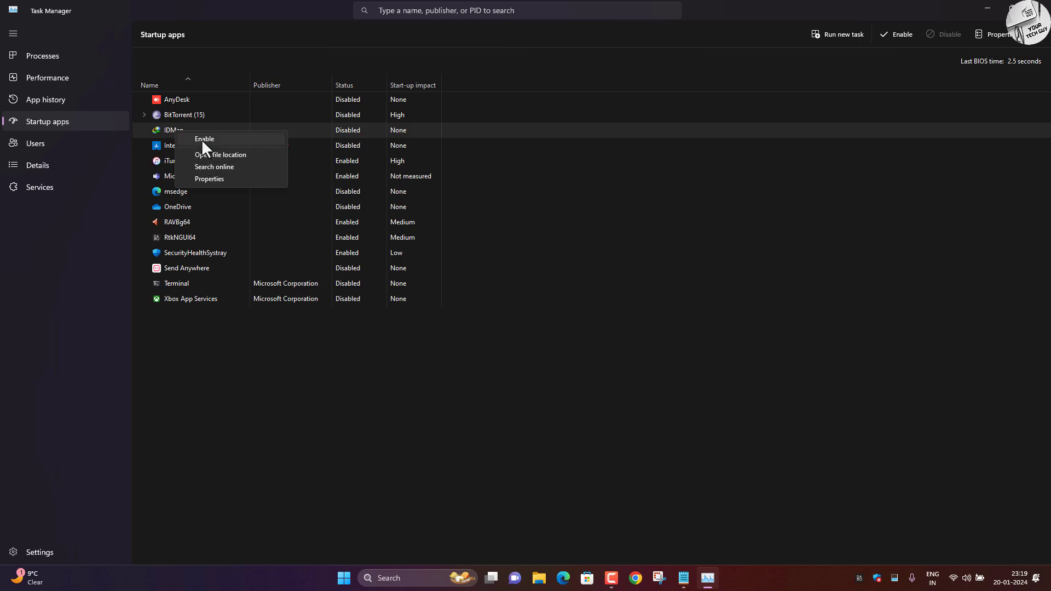
click(314, 160)
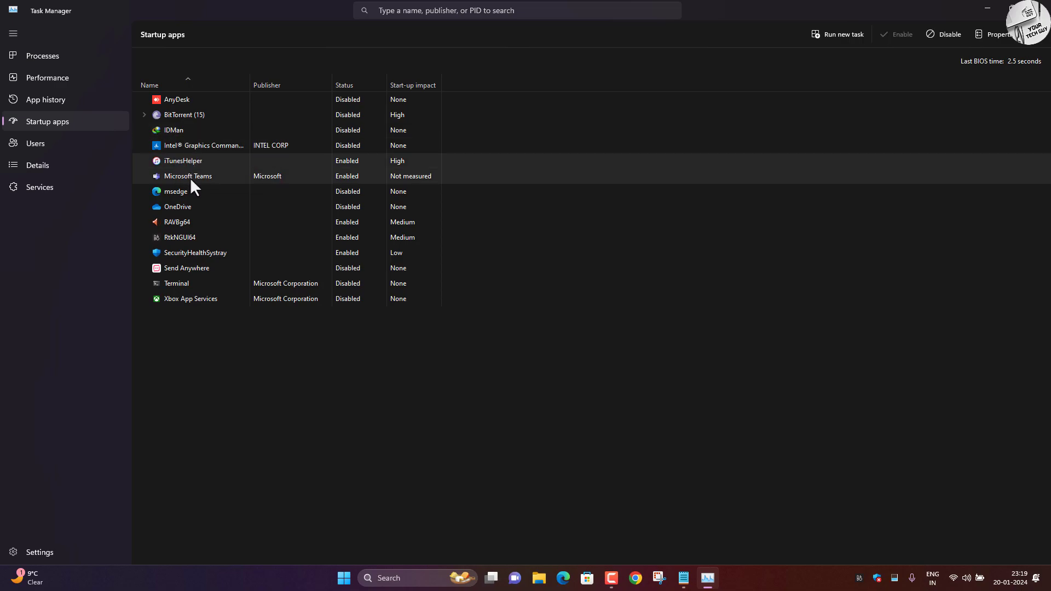
click(180, 211)
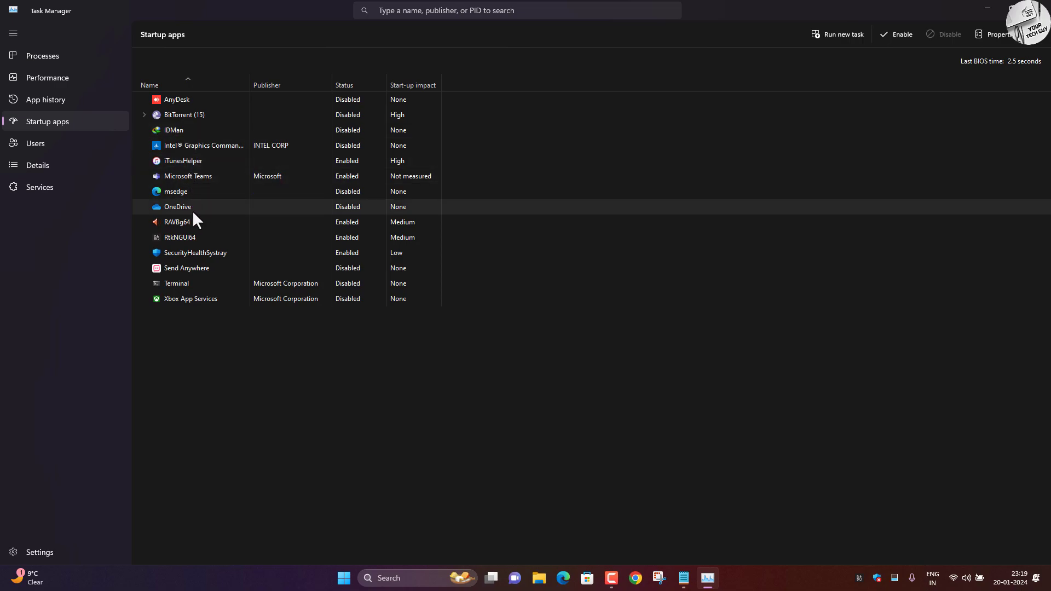
click(189, 268)
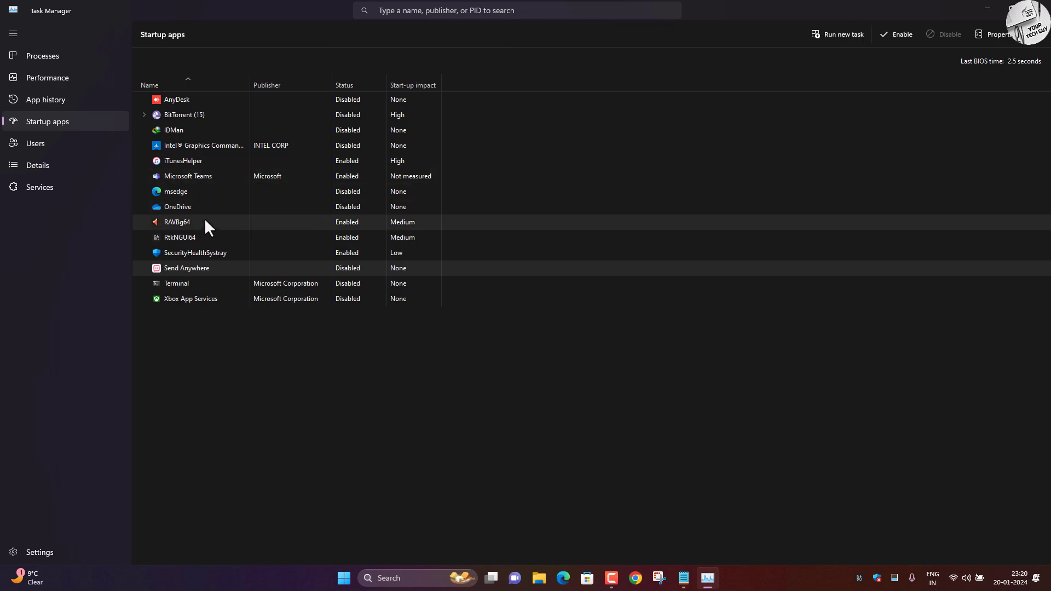
click(708, 578)
click(709, 579)
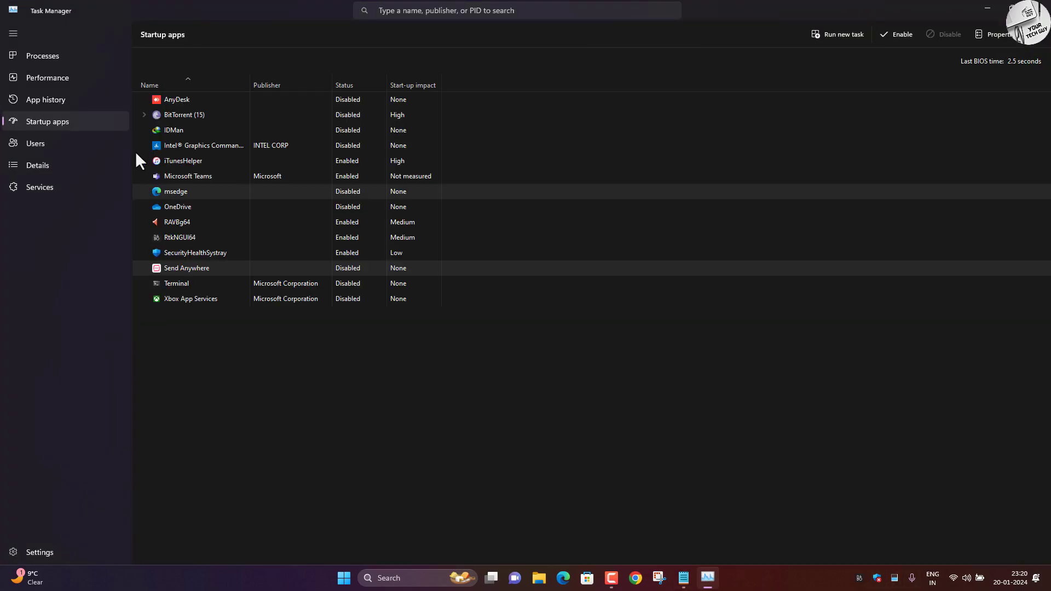
Examine the performance graphs for the CPU and Disk 0 (C: F:), and minimise Task Manager
click(61, 83)
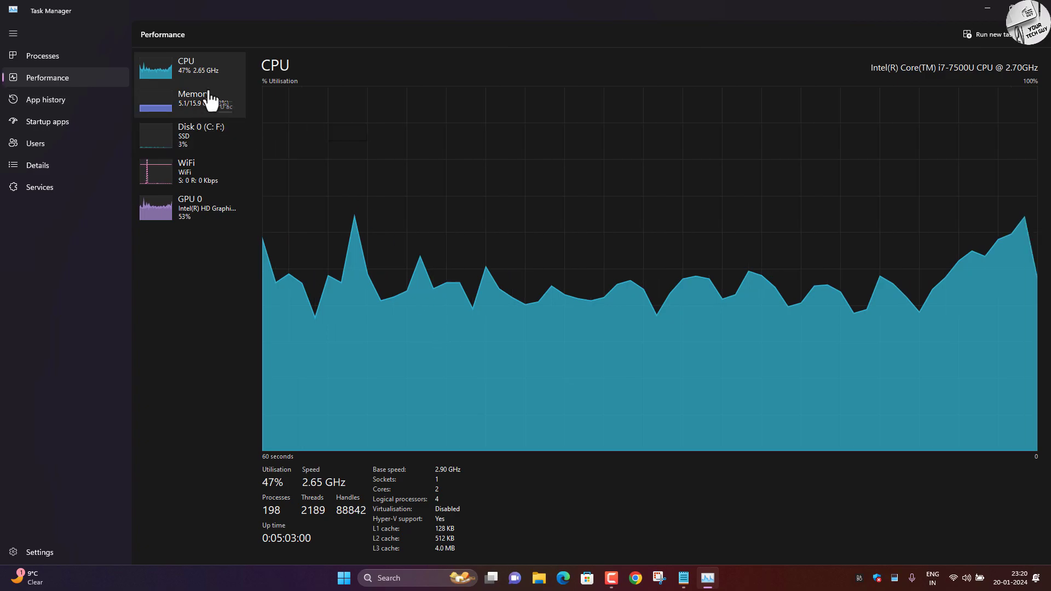
click(205, 142)
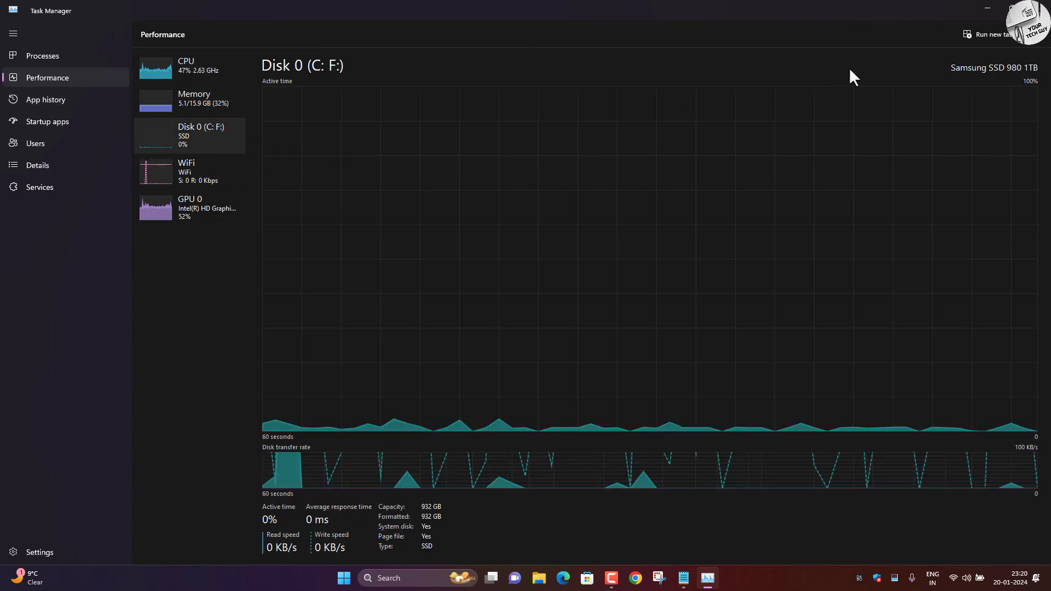
click(989, 9)
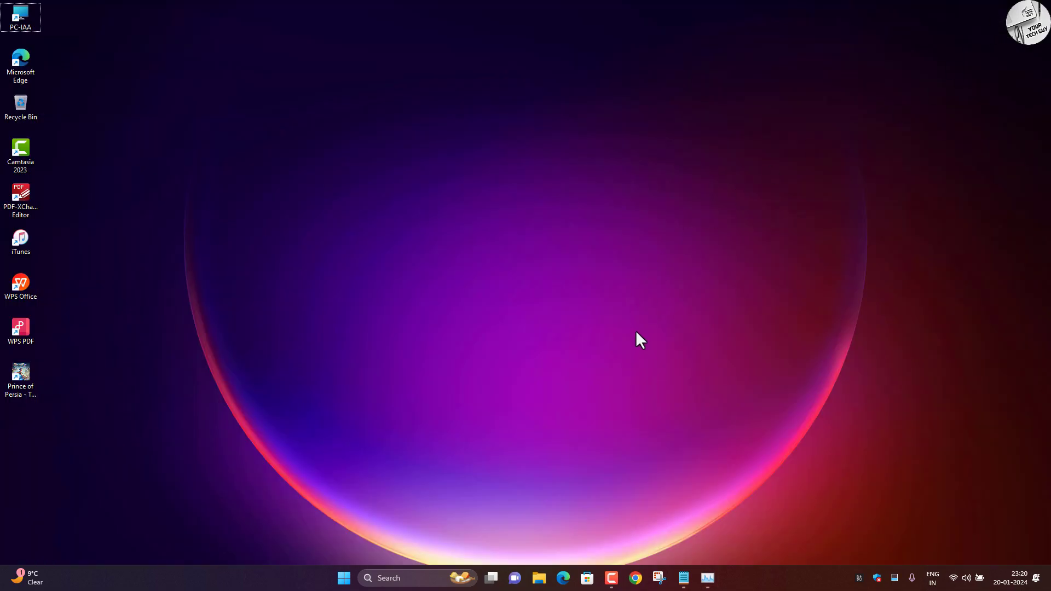
Open Windows Update in the Settings app, start a check for updates and close Settings
click(412, 576)
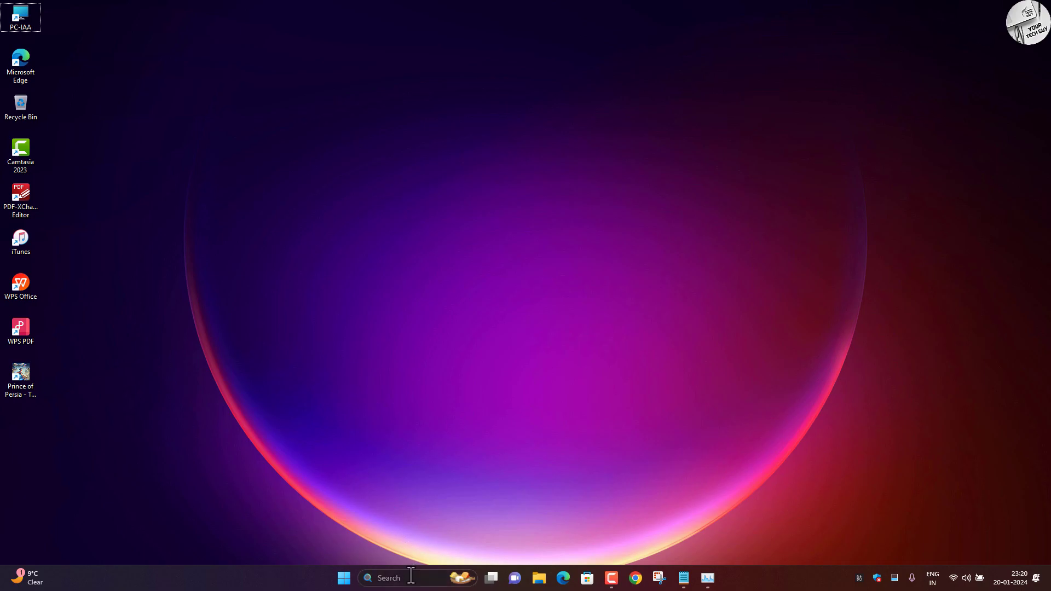
click(341, 576)
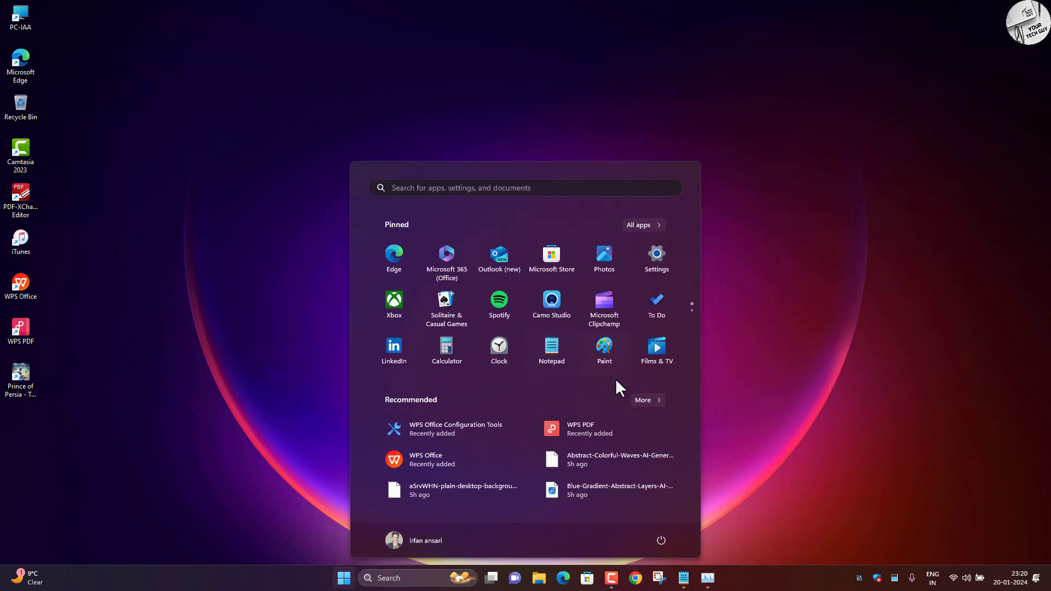
click(655, 262)
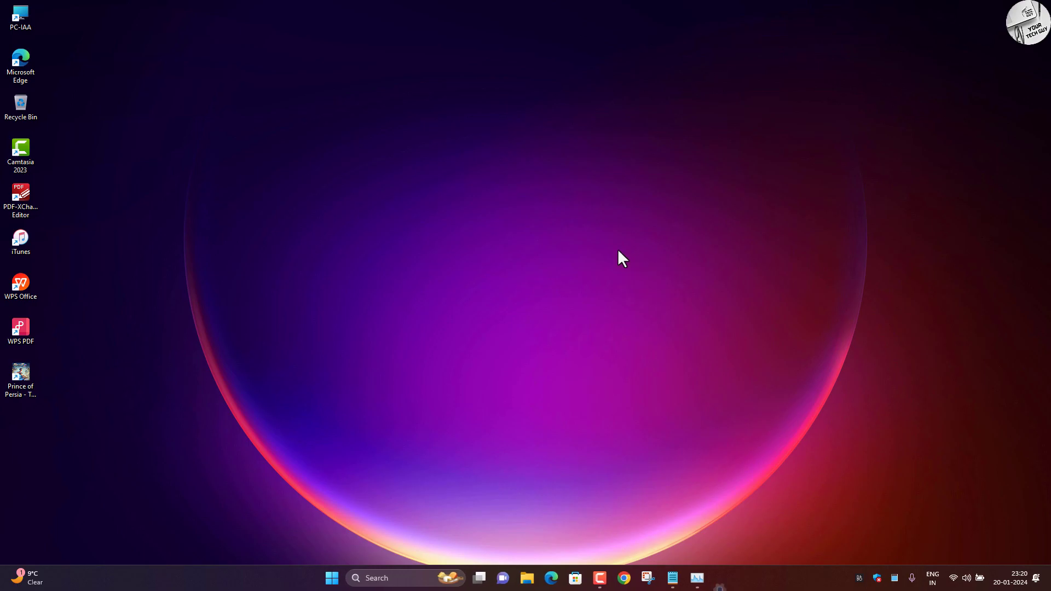
click(657, 175)
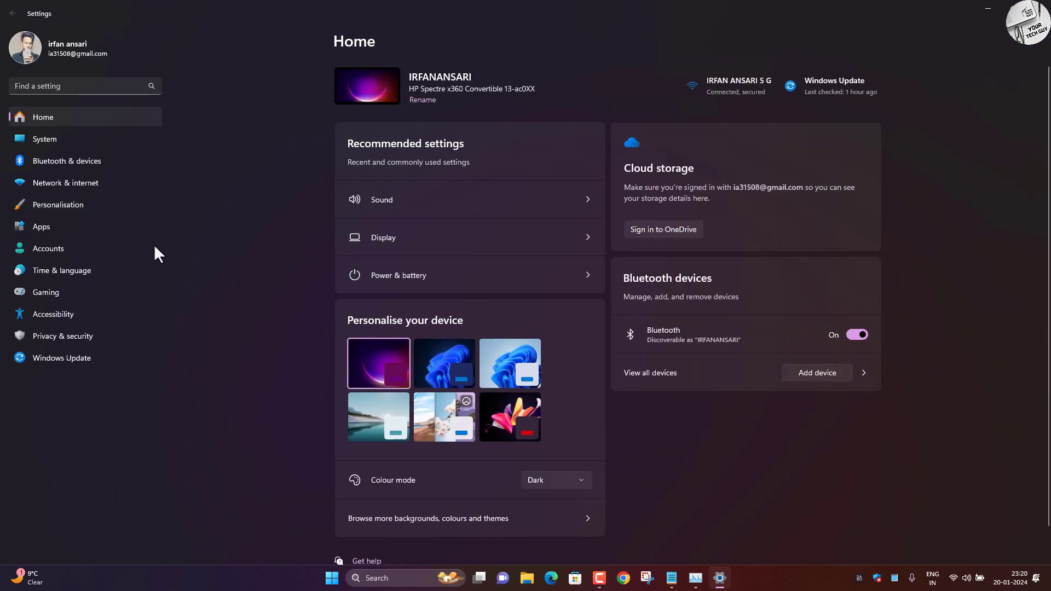
click(81, 359)
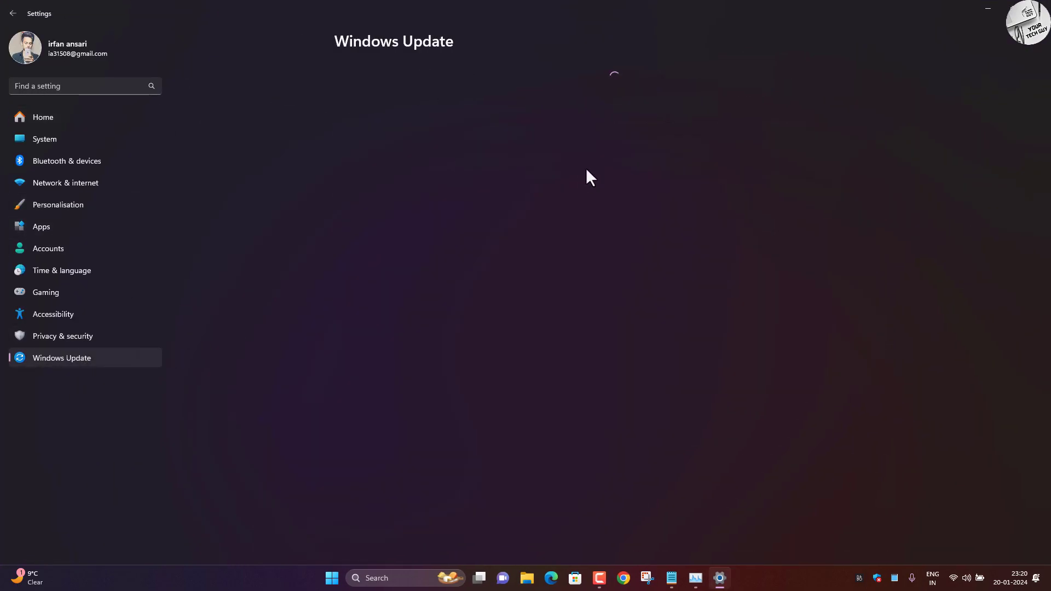
click(846, 93)
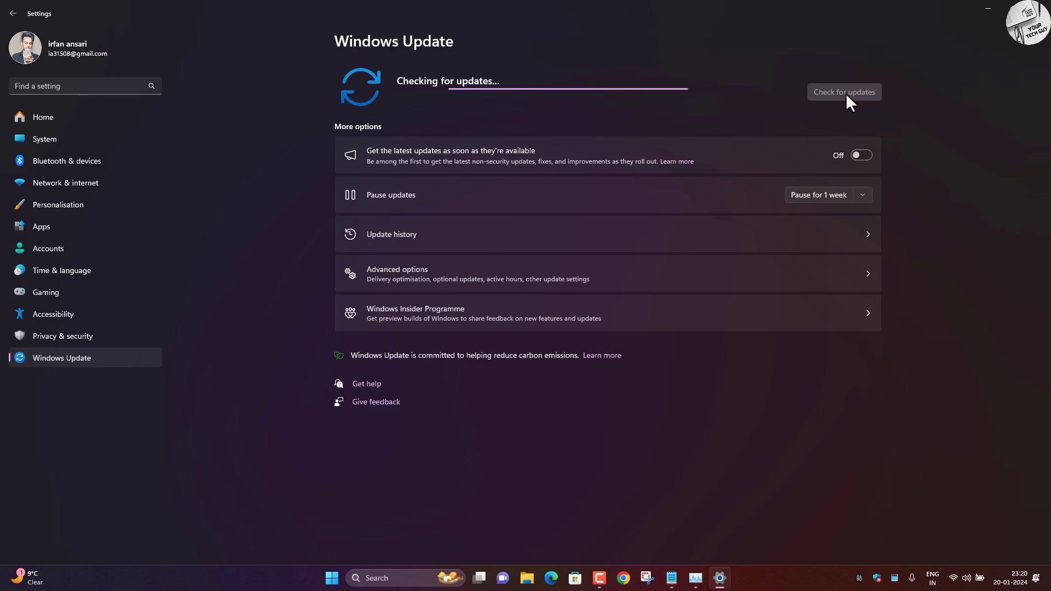
key(alt+F4)
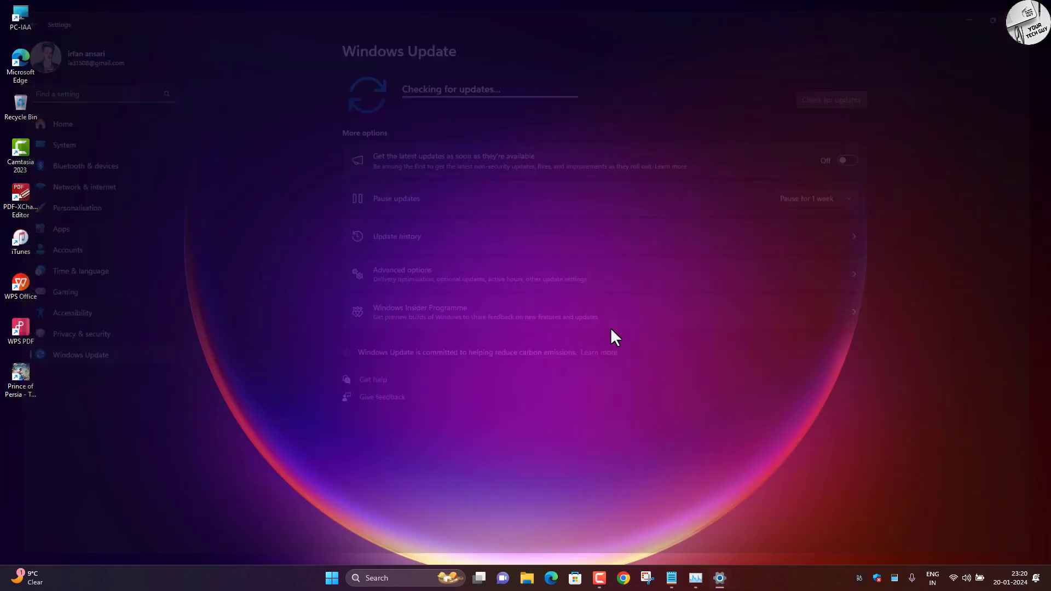
Search for the Disk Clean-up app and open it for the C: drive
click(409, 578)
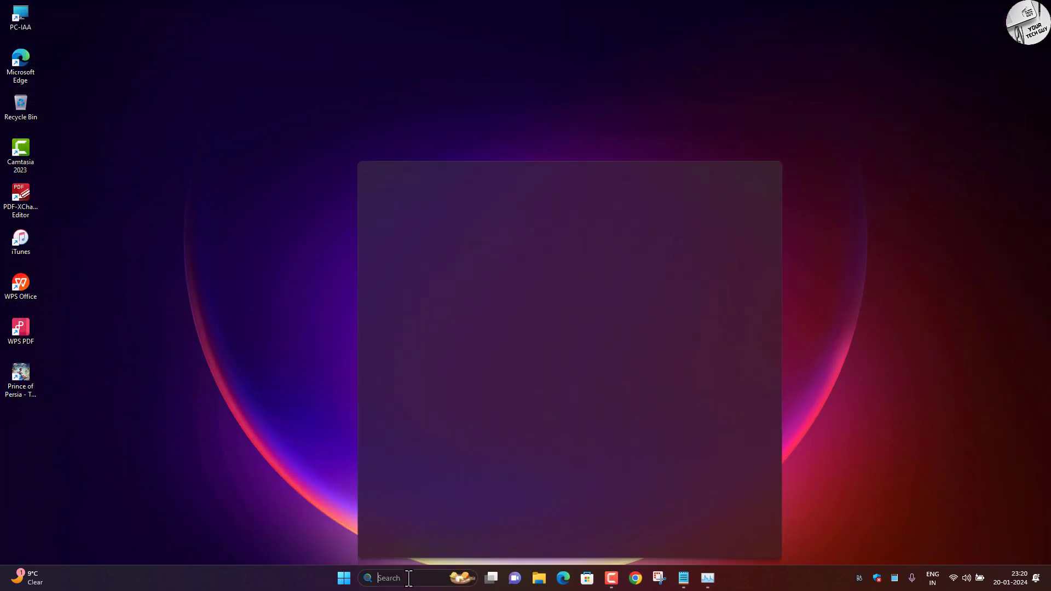
text(DISK)
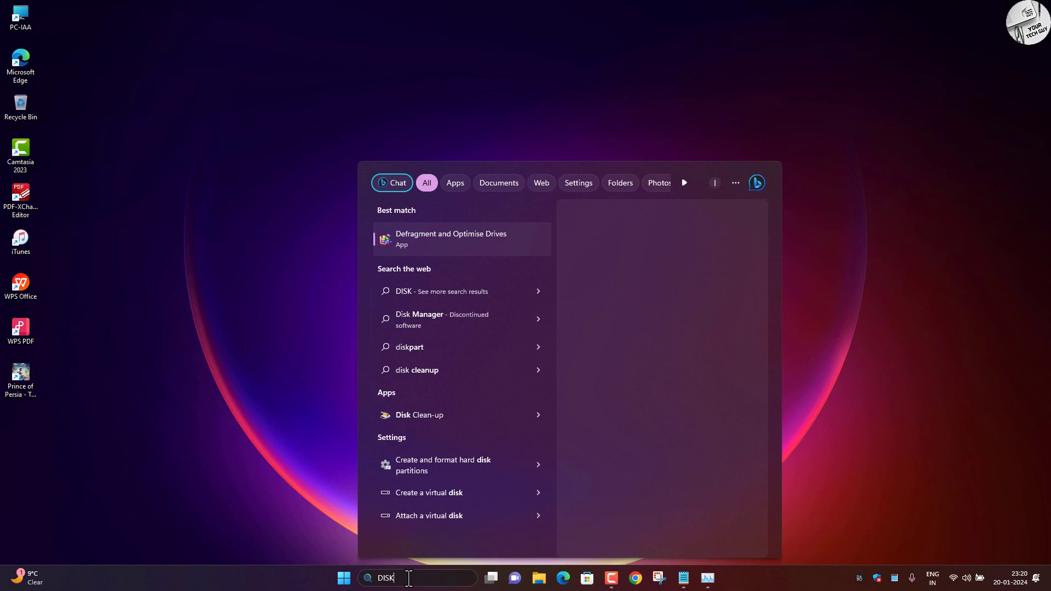
key(BackSpace)
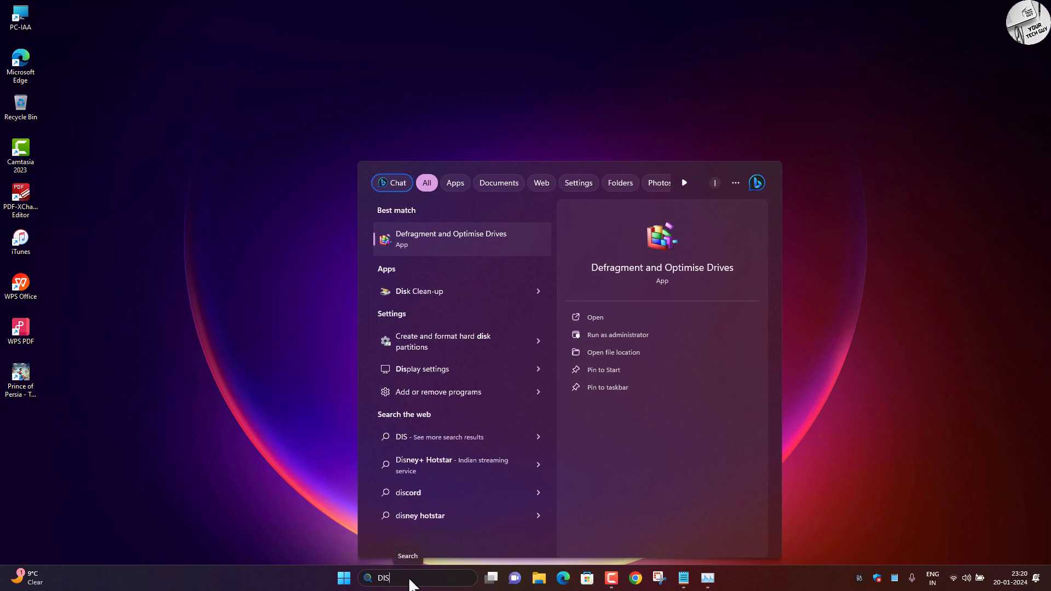
click(435, 294)
click(540, 291)
click(541, 298)
click(507, 308)
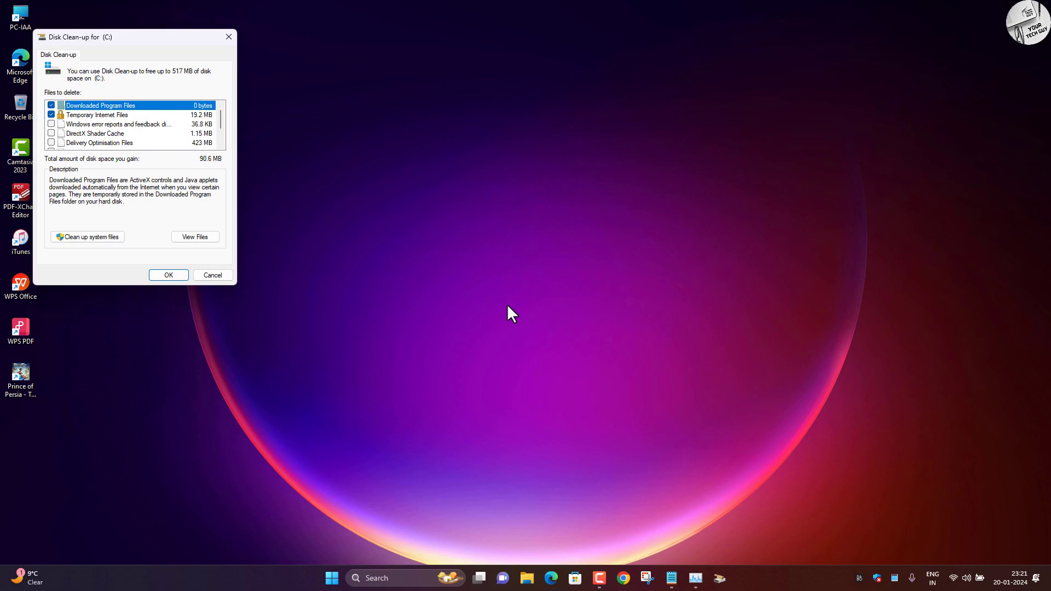
Centre the Disk Clean-up window and mark error reports, DirectX Shader Cache, Delivery Optimisation Files, Recycle Bin and Temporary files for deletion
drag(104, 37, 508, 165)
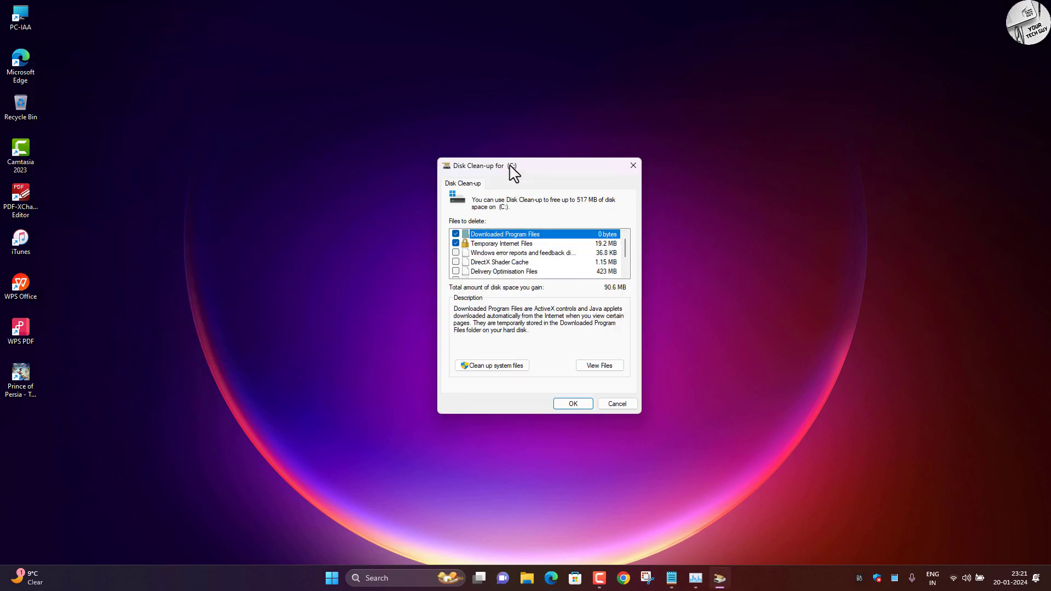
scroll(501, 267, down, 1)
scroll(496, 271, up, 1)
click(456, 262)
click(455, 271)
scroll(482, 267, down, 1)
click(456, 252)
click(456, 262)
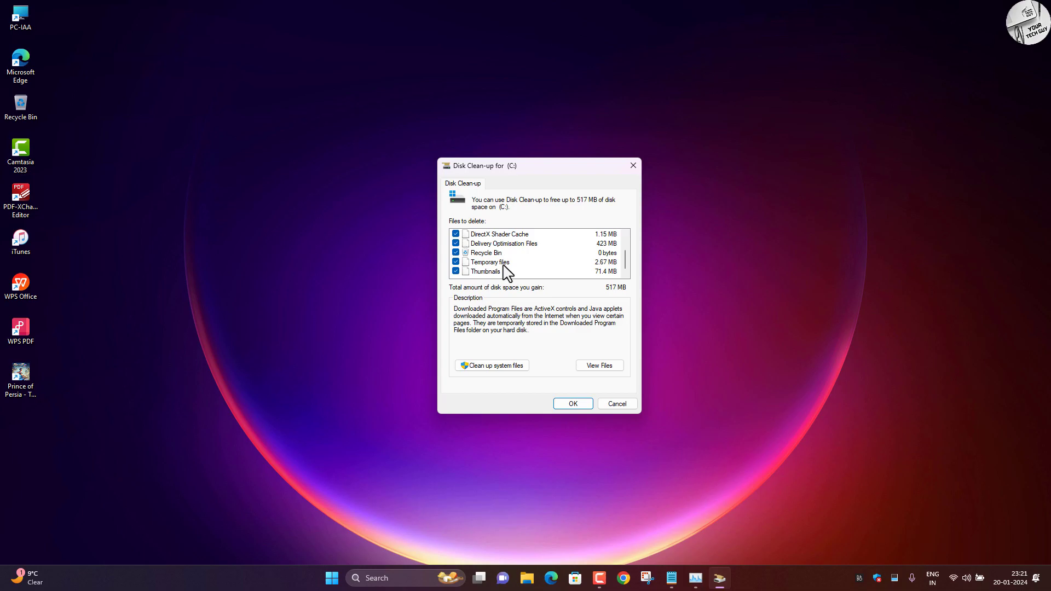
scroll(506, 273, up, 1)
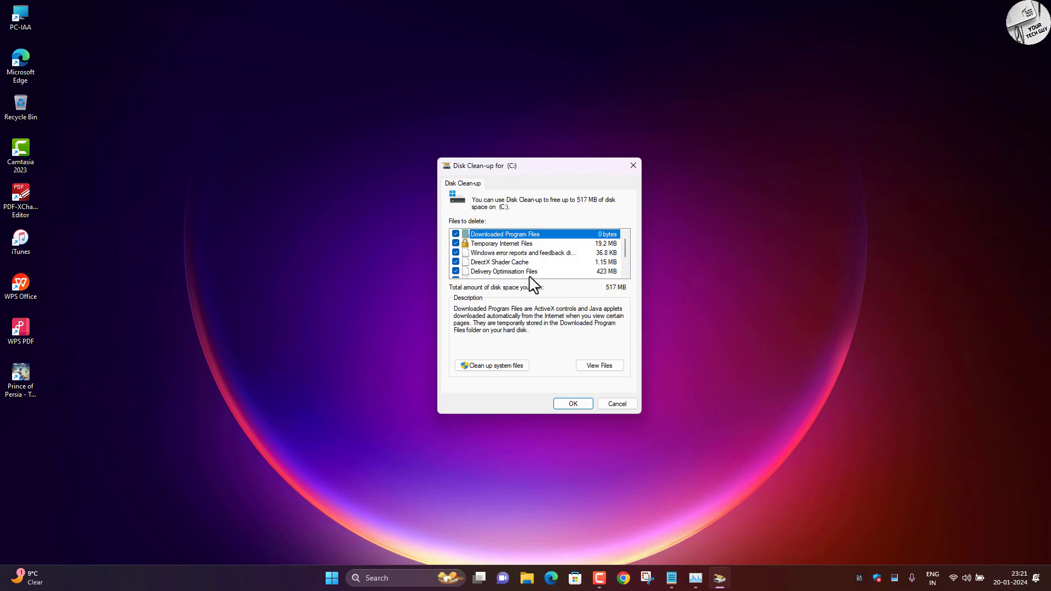
Permanently delete the selected files, and check the C: drive's free space in This PC before closing that window
click(571, 403)
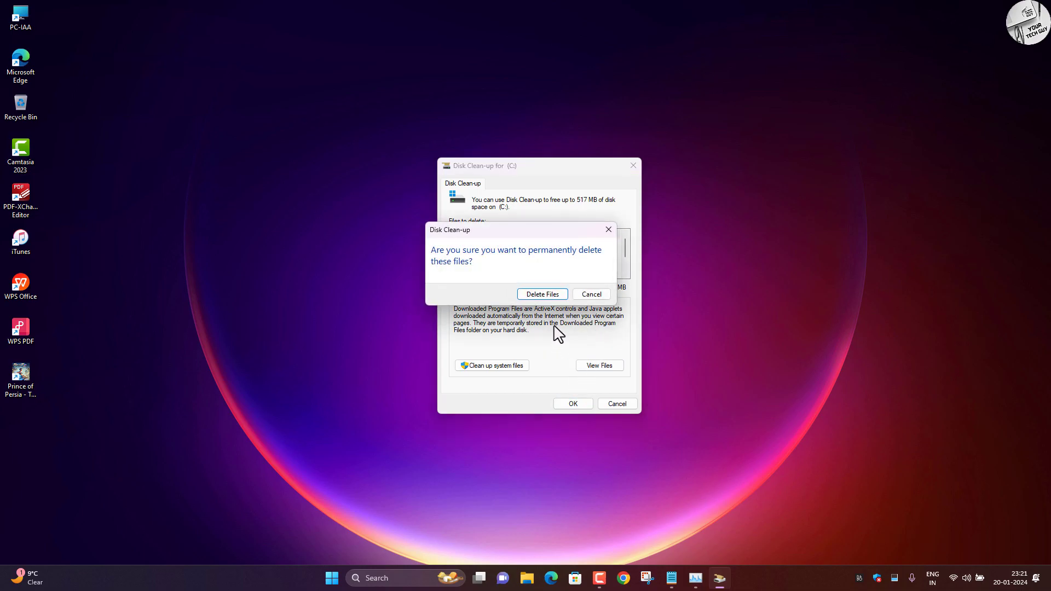
click(555, 299)
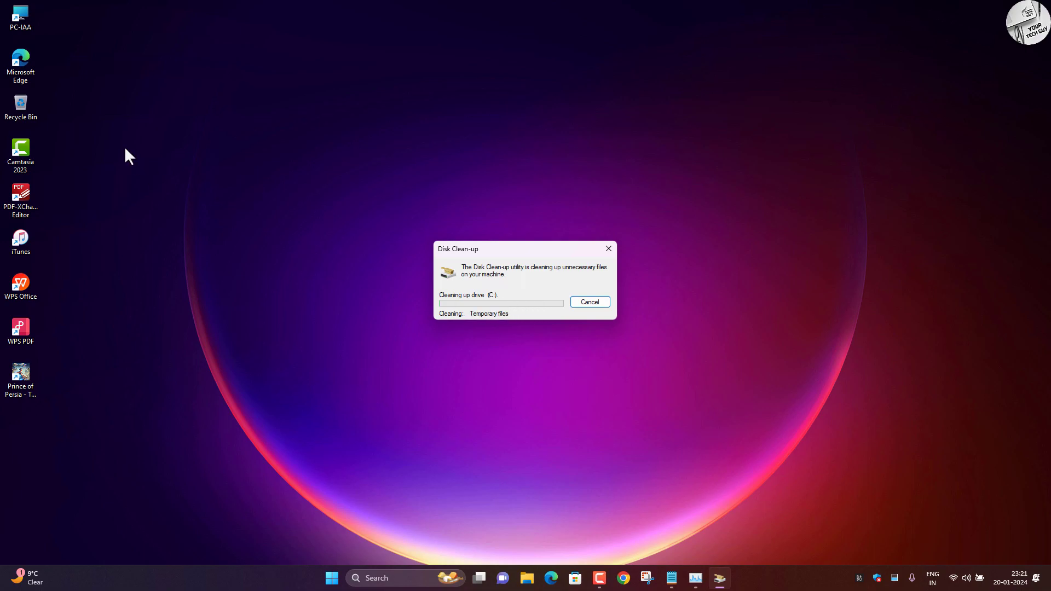
double_click(25, 30)
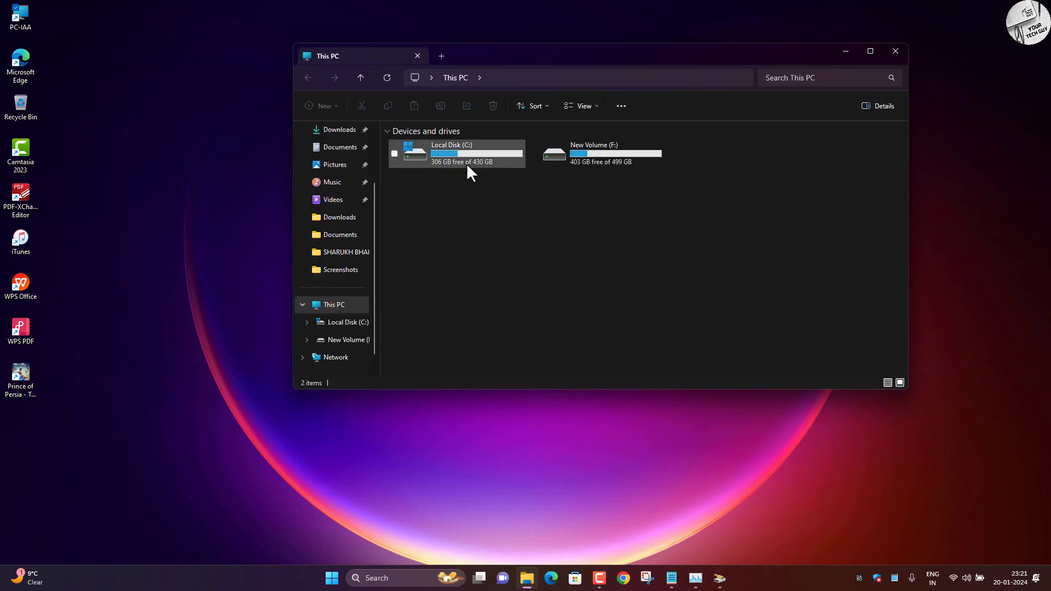
click(896, 52)
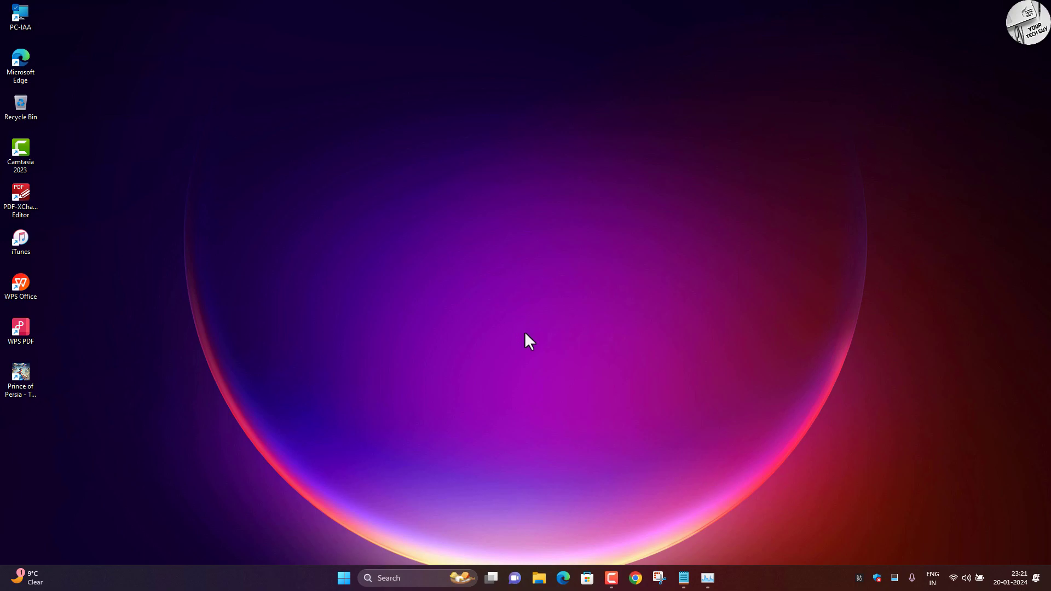
click(612, 578)
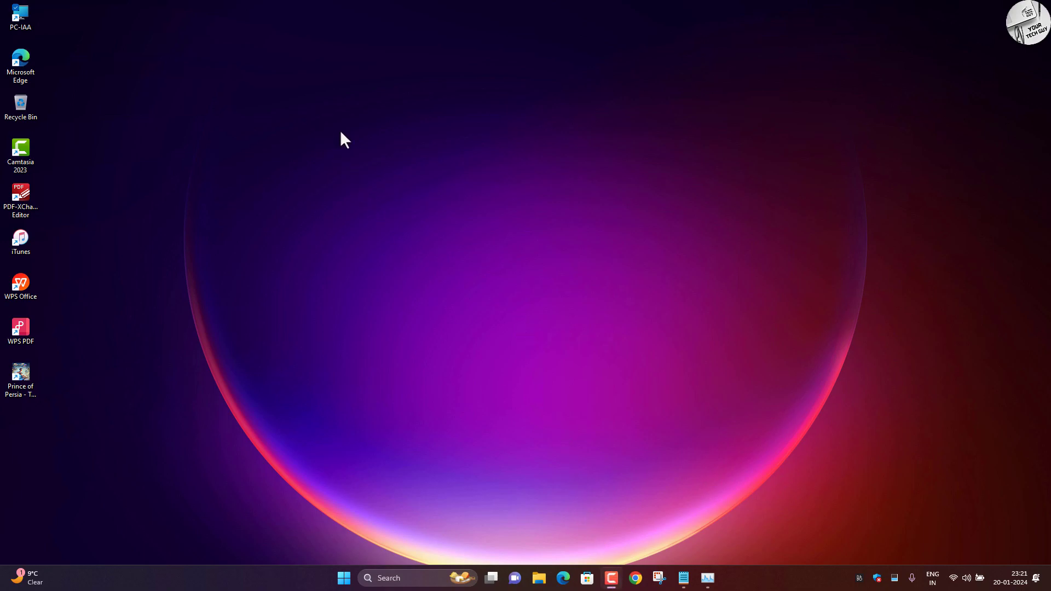